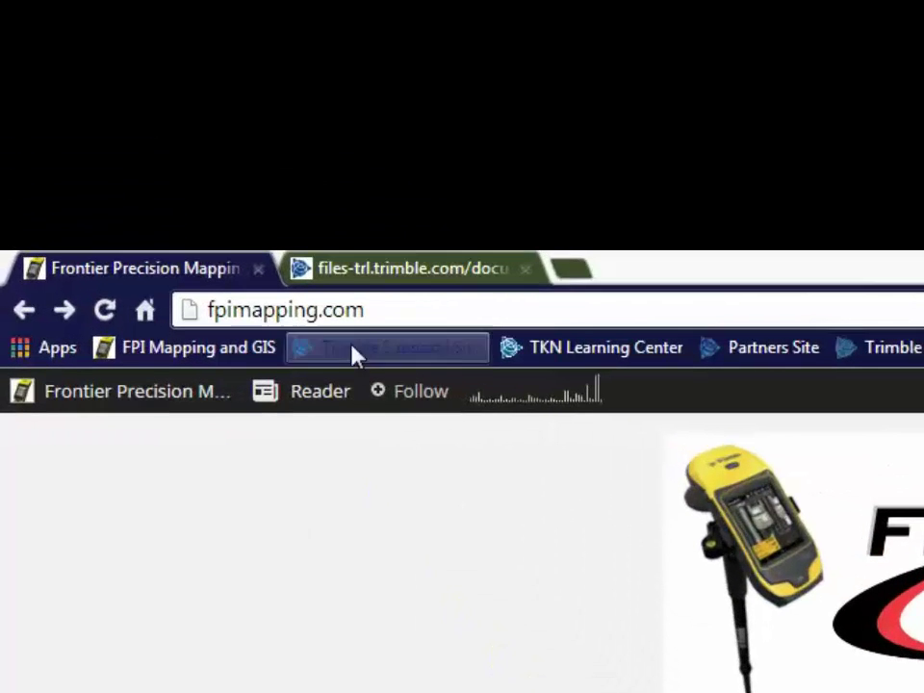
Reload fpimapping.com and go to its Product Support & Downloads > Trimble > Software page.
click(374, 318)
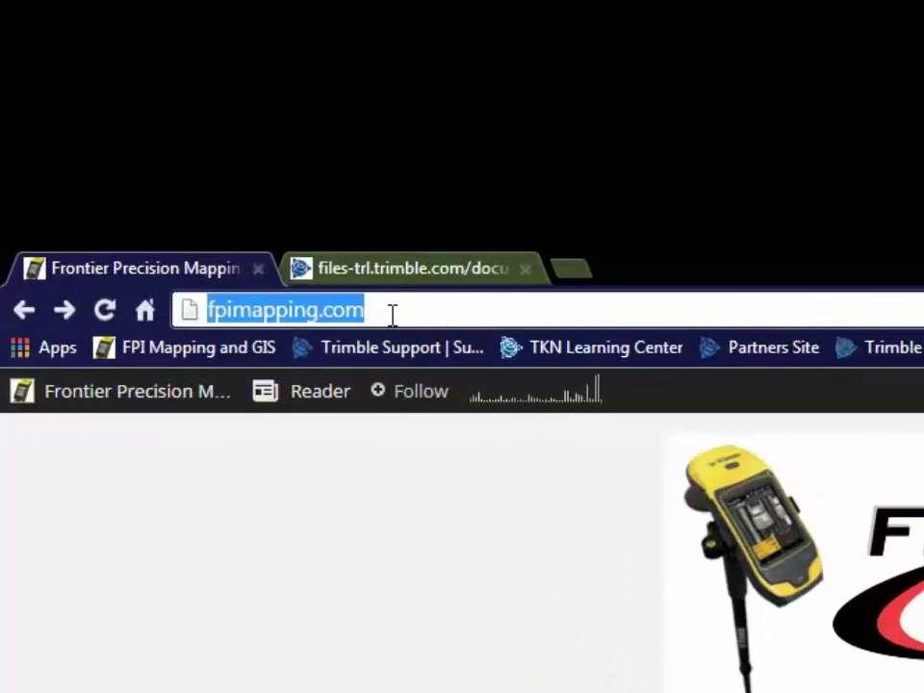
key(Return)
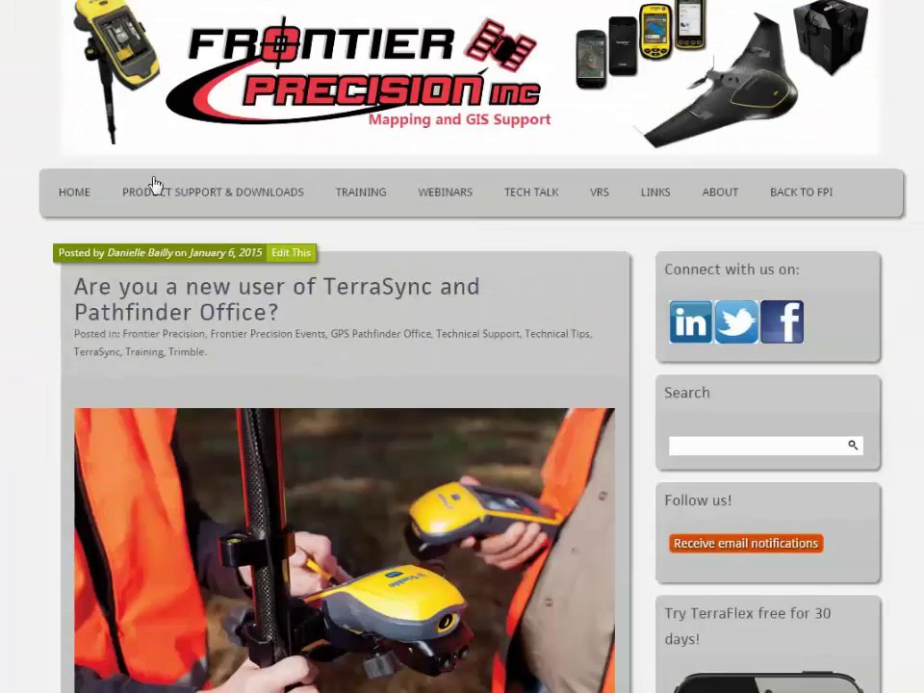
mouse_move(398, 371)
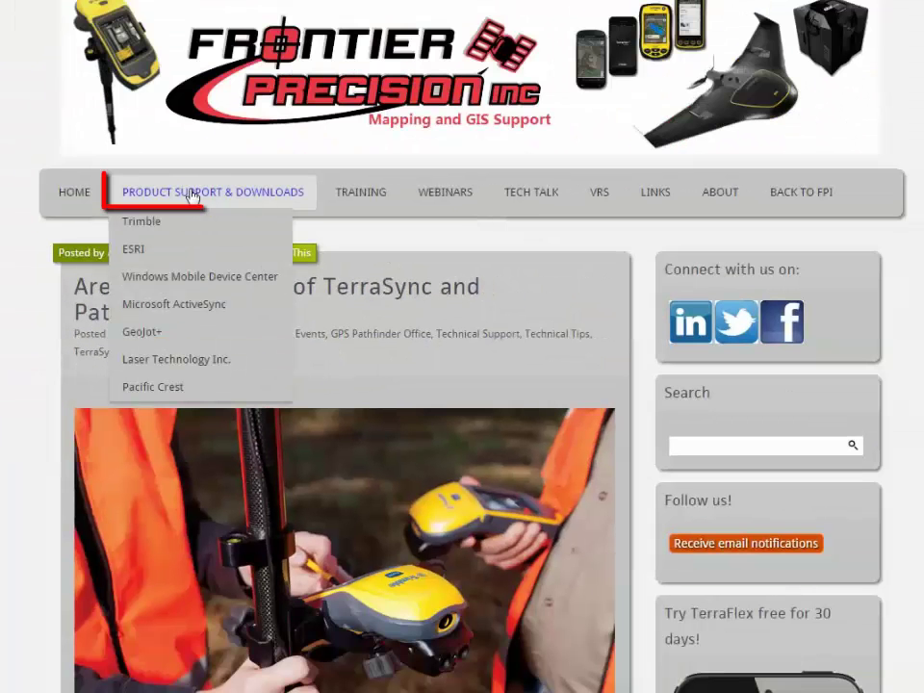
mouse_move(182, 229)
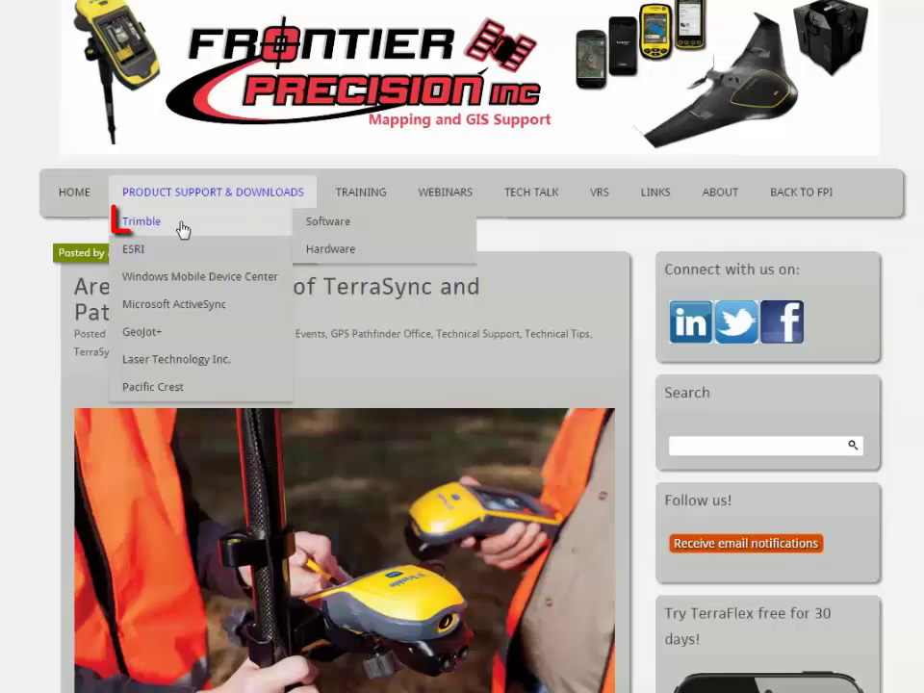
click(374, 228)
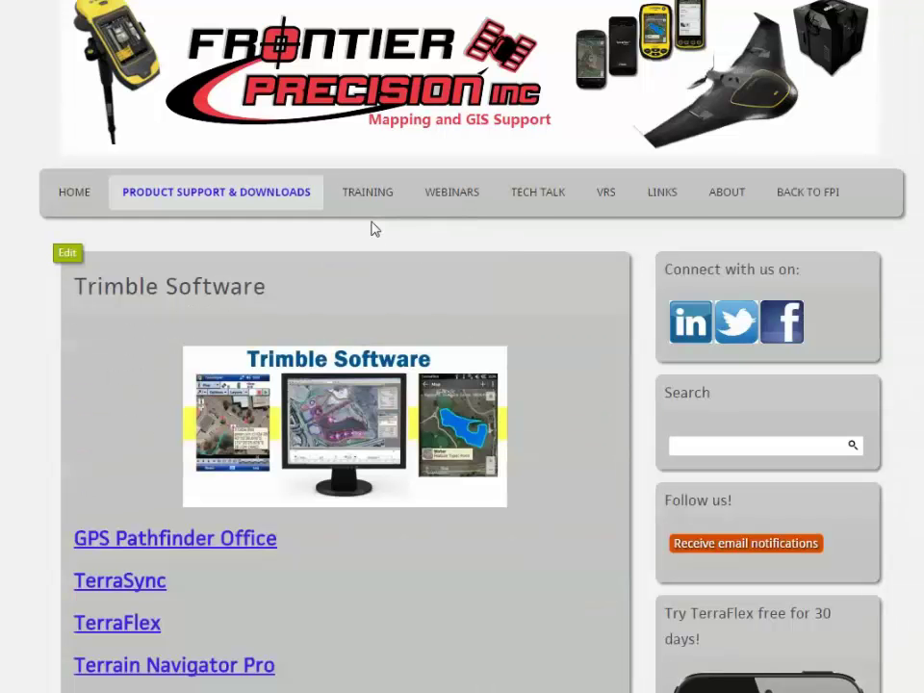
Download the v5.60 (Nov 2013) software package from the GPS Pathfinder Office page.
click(229, 547)
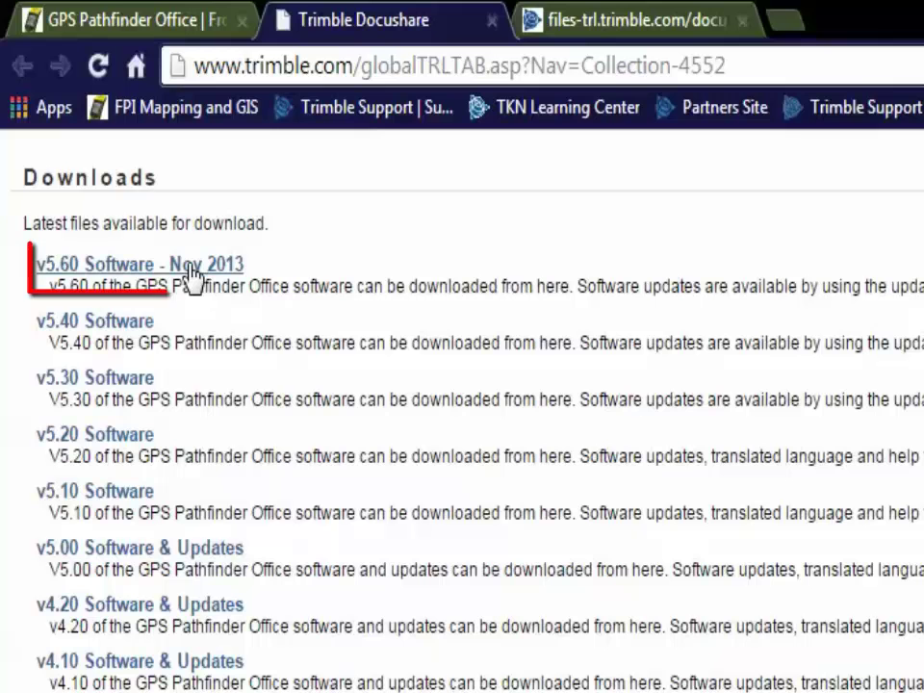
click(192, 268)
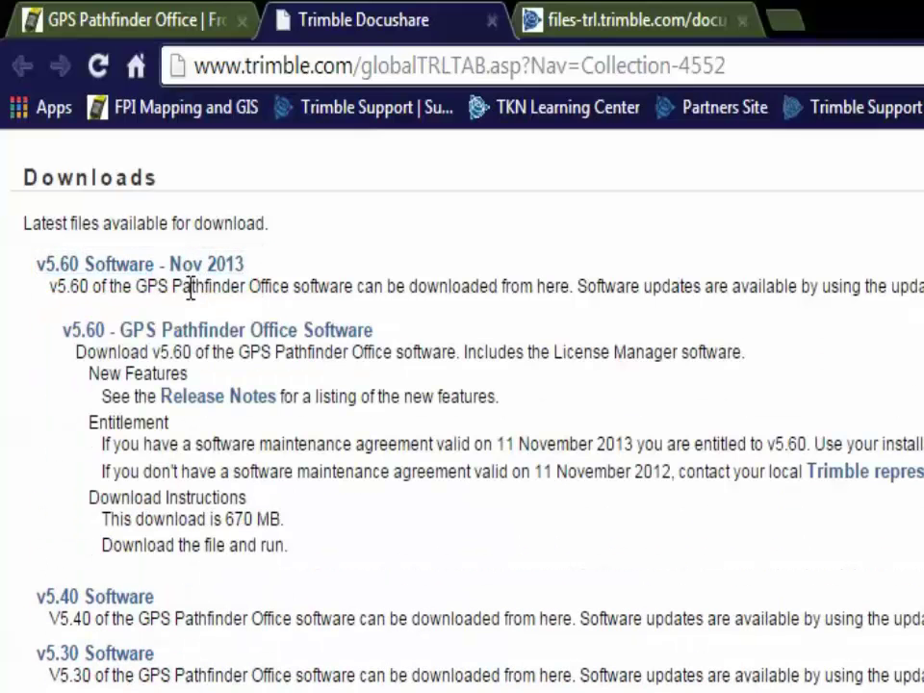
click(197, 332)
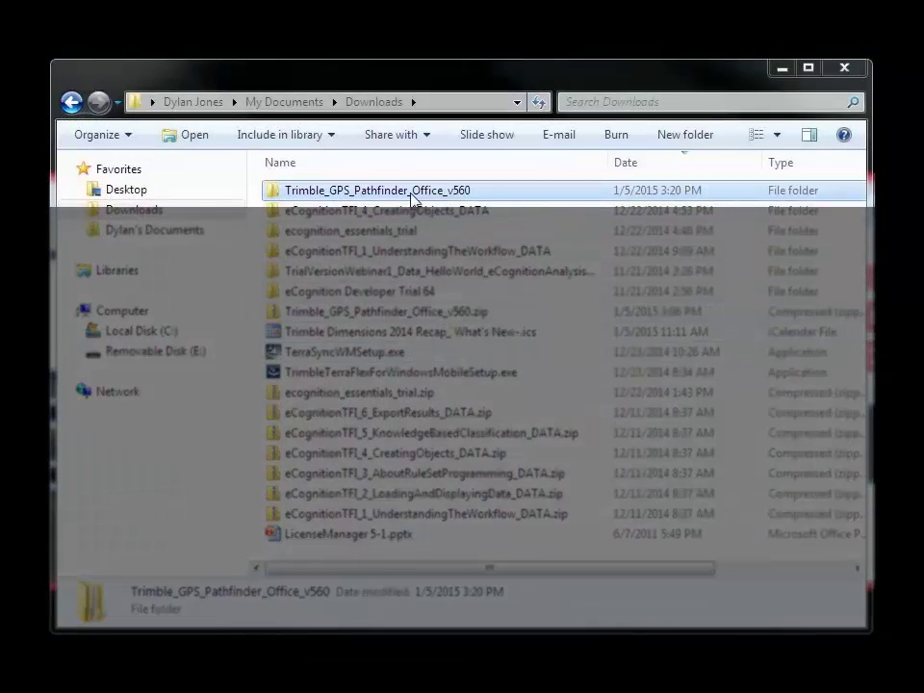
Run Autorun.exe from Trimble_GPS_Pathfinder_Office_v560\GPS_Pathfinder_Office_v560, allowing it past the security warning.
double_click(412, 194)
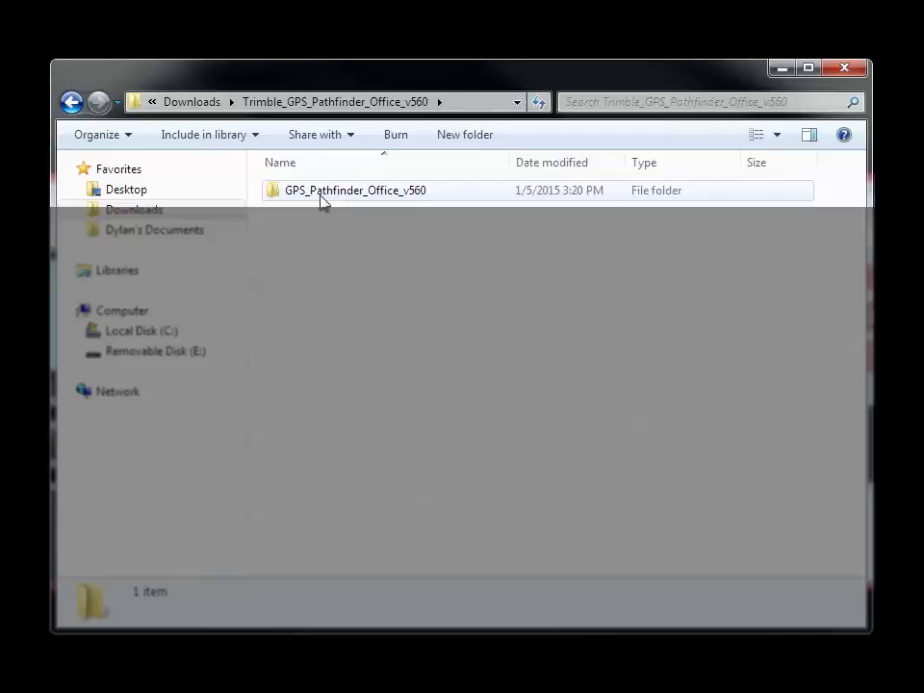
double_click(323, 193)
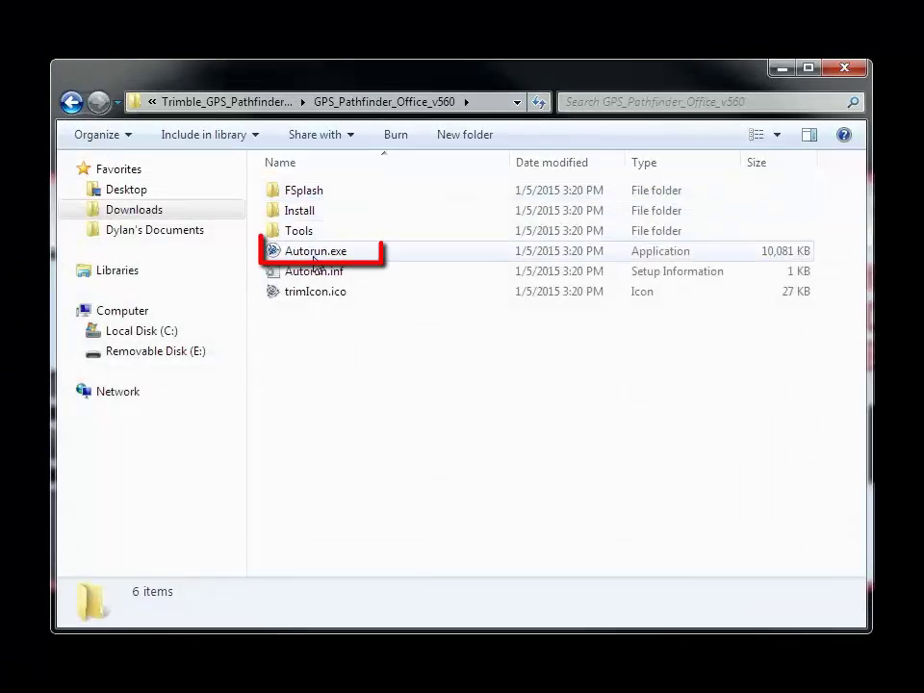
click(314, 256)
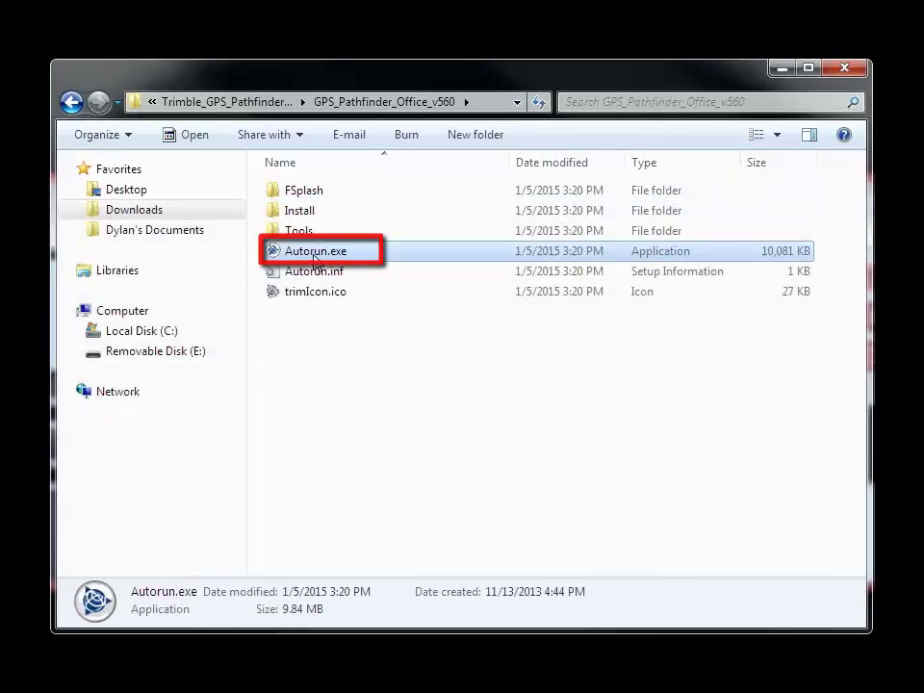
double_click(313, 252)
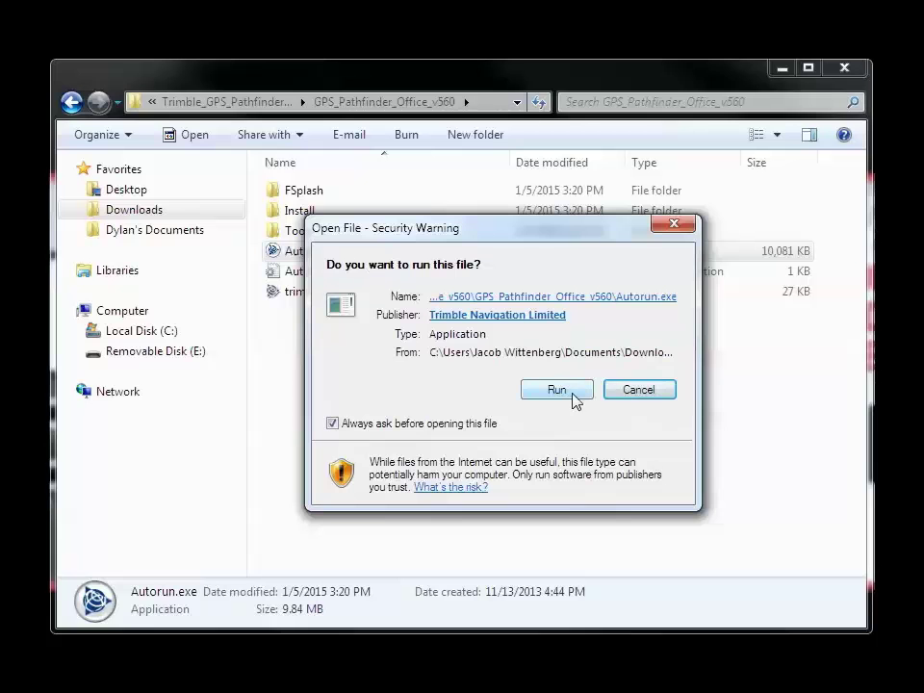
click(557, 390)
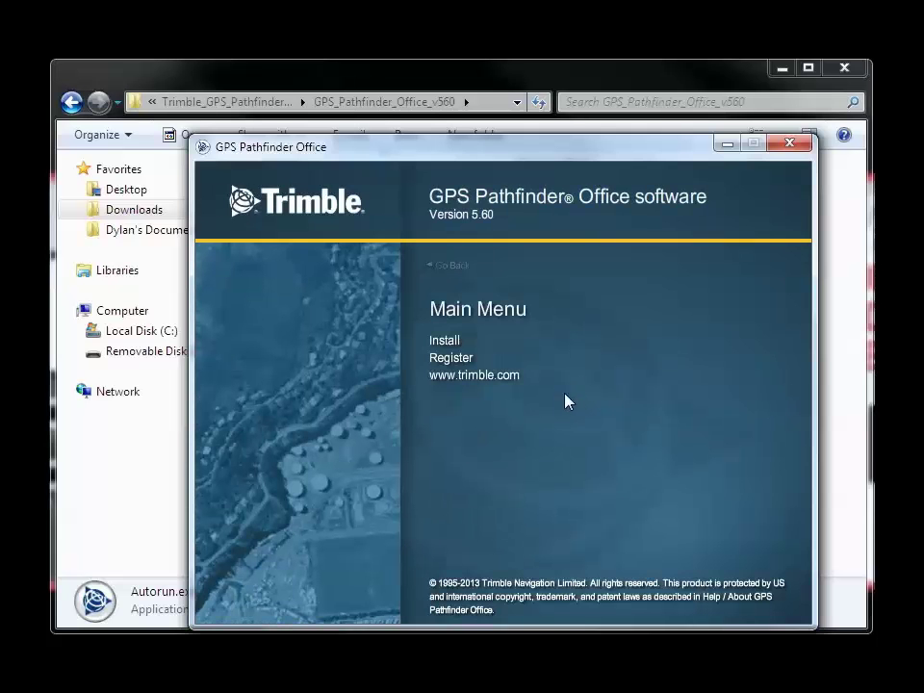
Start the Mapping & GIS License Manager setup and accept its license agreement.
click(446, 342)
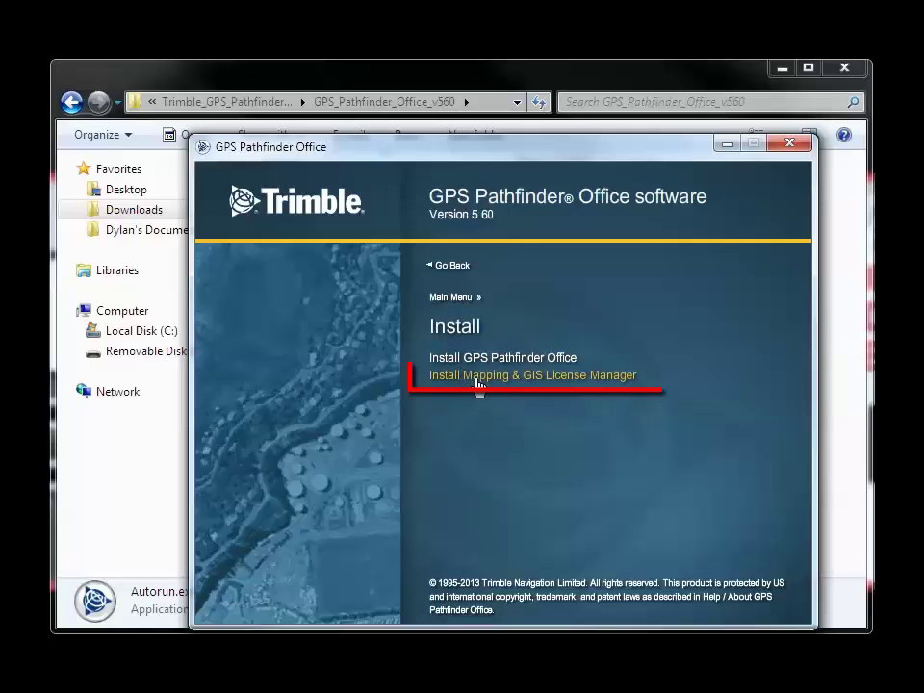
click(476, 379)
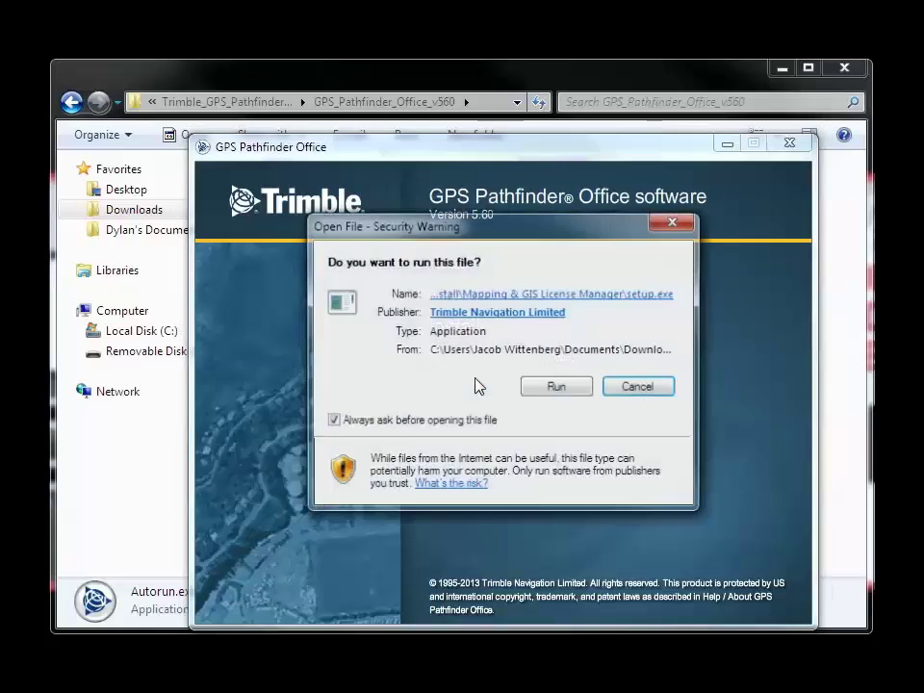
click(552, 386)
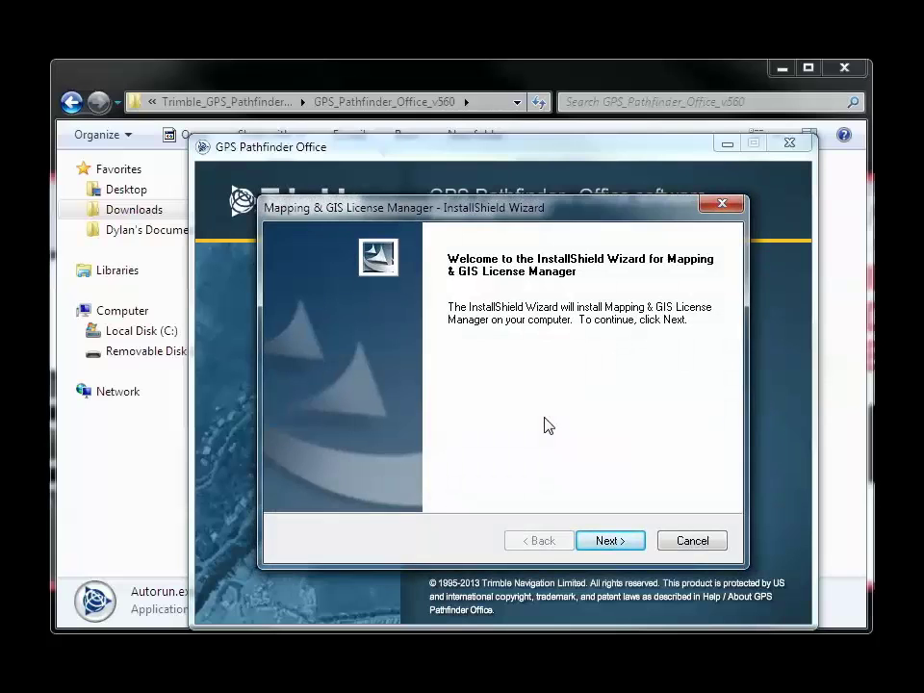
click(607, 540)
click(604, 541)
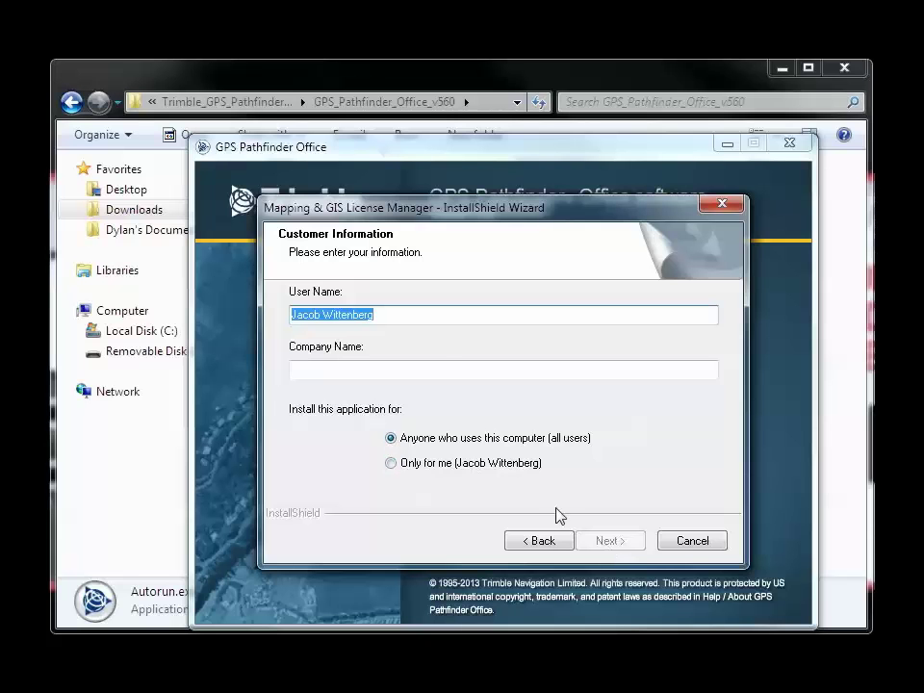
Enter company 'Frontier Precision. I', keep the Complete setup, and finish installing.
click(441, 370)
text(Frontier)
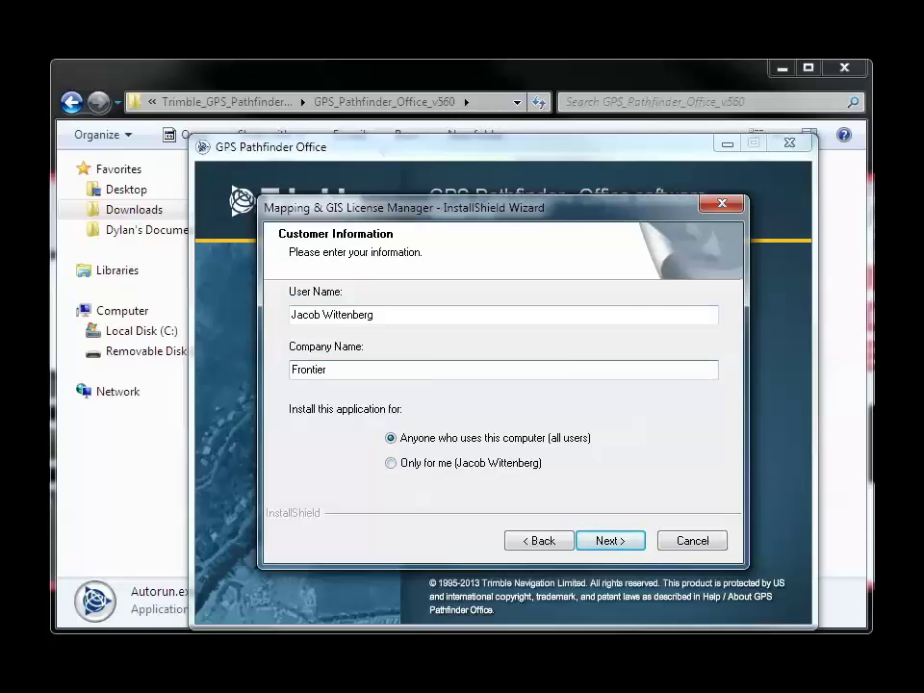
text( Precision. Inc.)
click(598, 541)
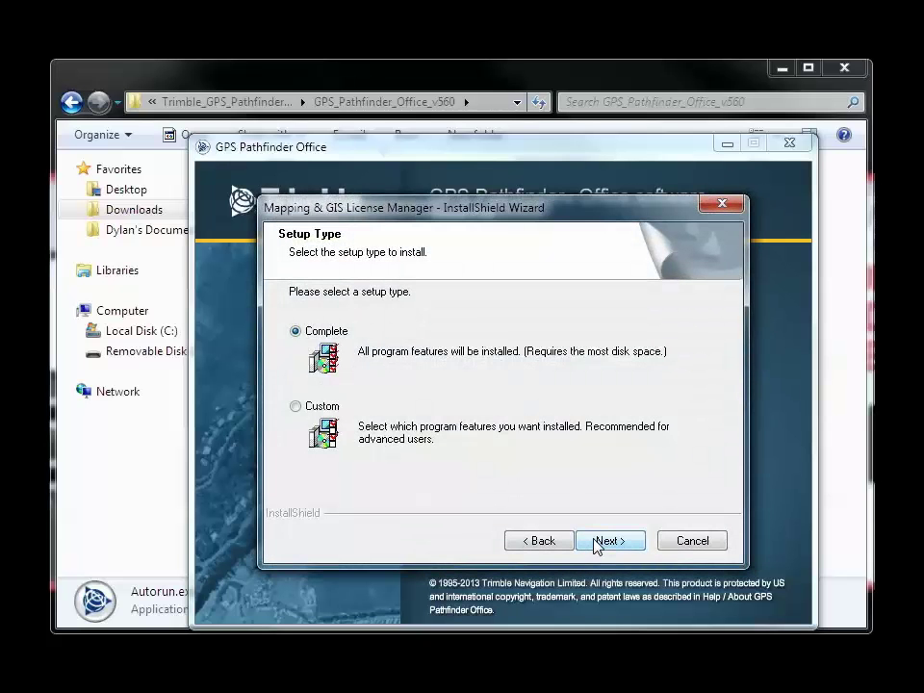
click(601, 542)
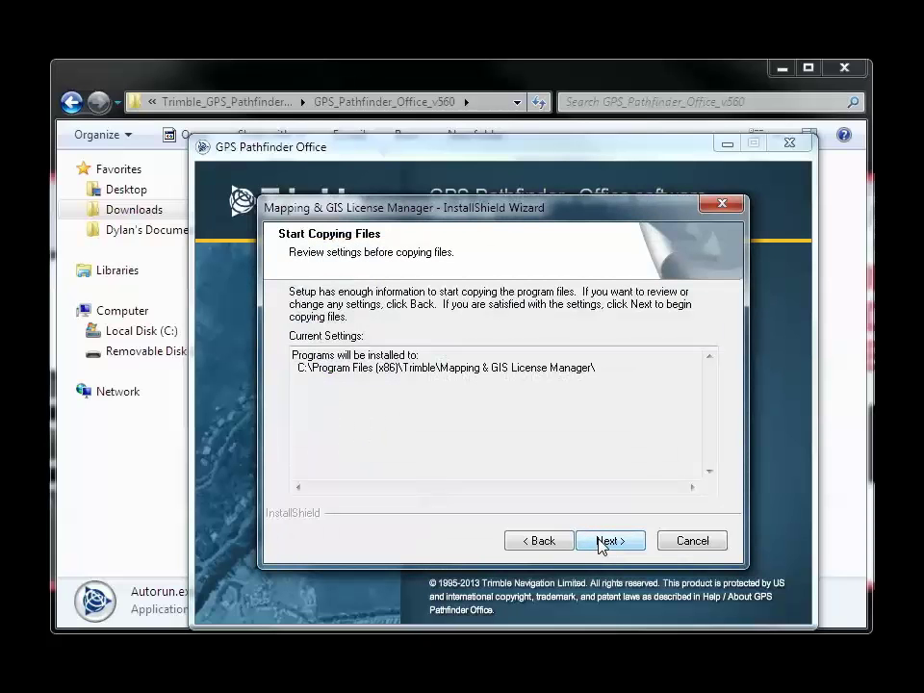
click(601, 542)
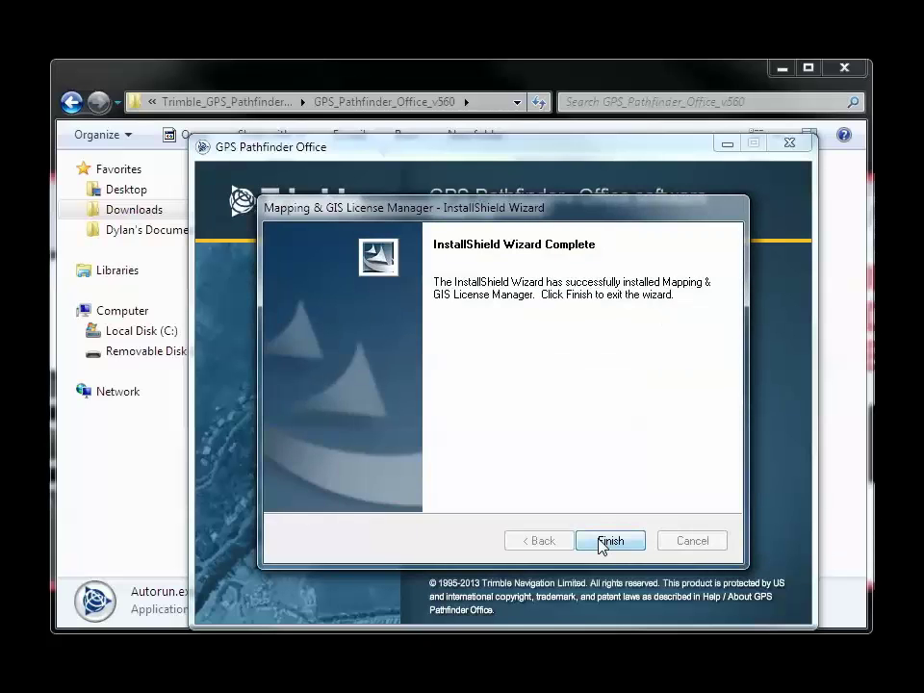
click(602, 542)
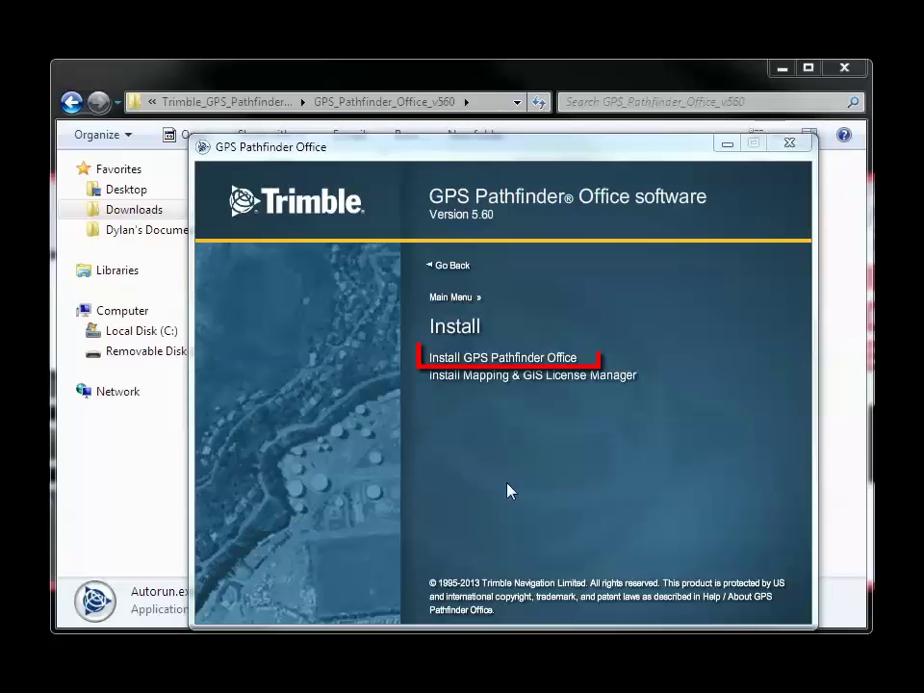
Start the GPS Pathfinder Office setup in English, accepting the license agreement and customer details.
click(481, 363)
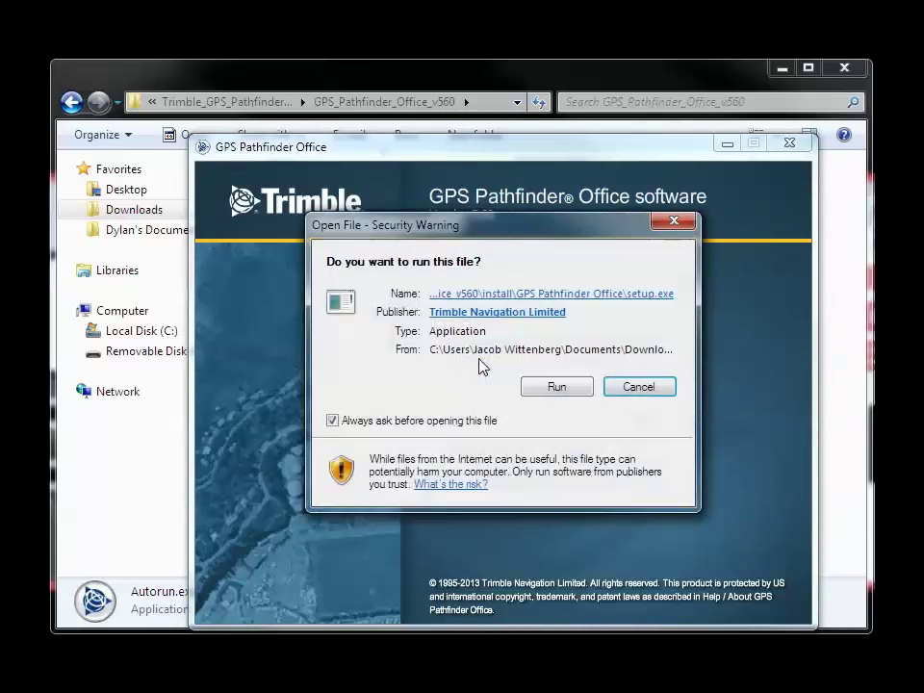
click(553, 395)
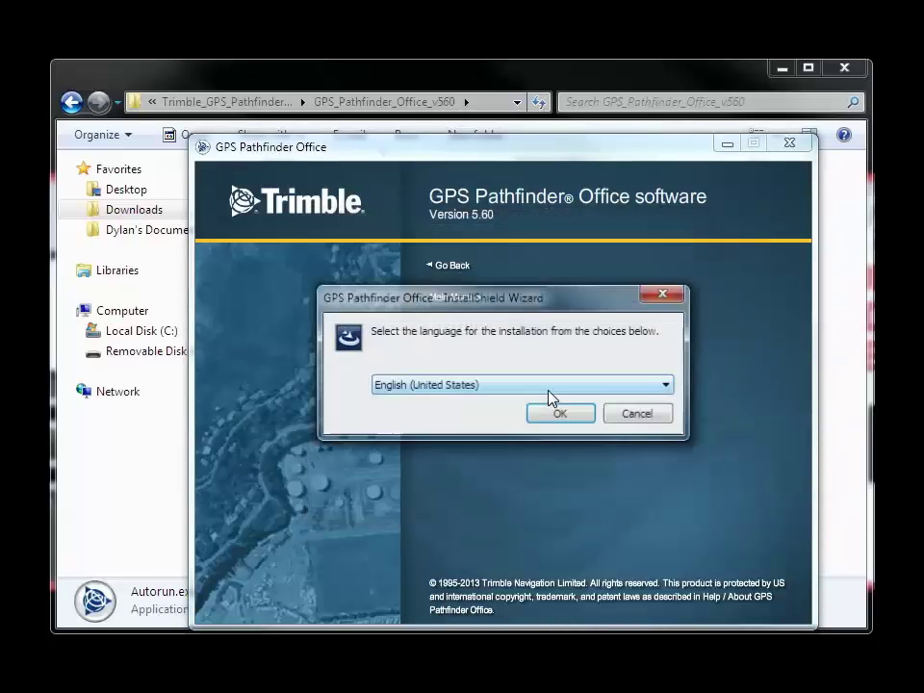
click(561, 416)
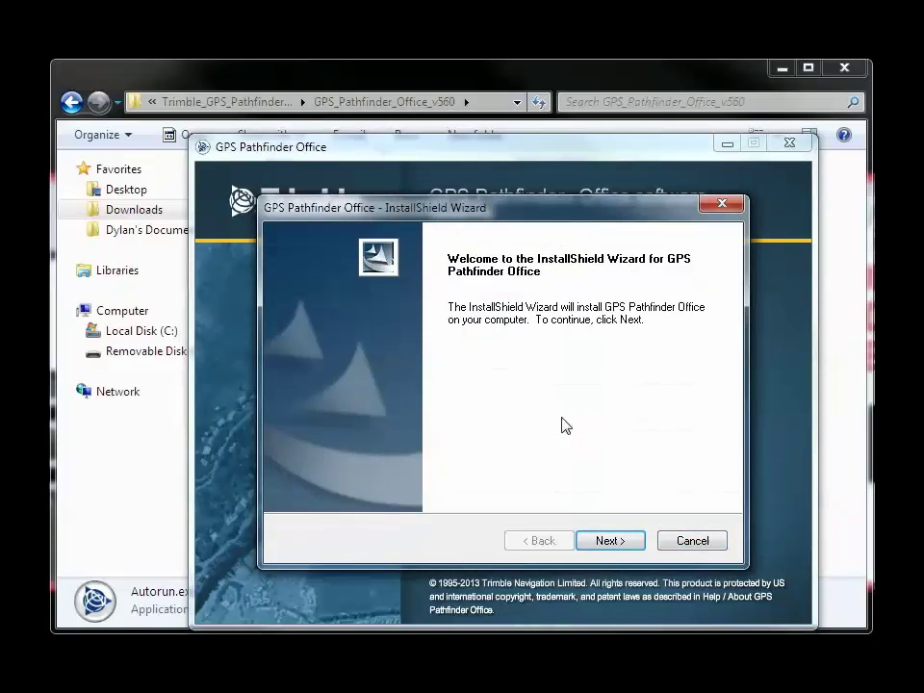
click(610, 541)
click(609, 542)
click(617, 544)
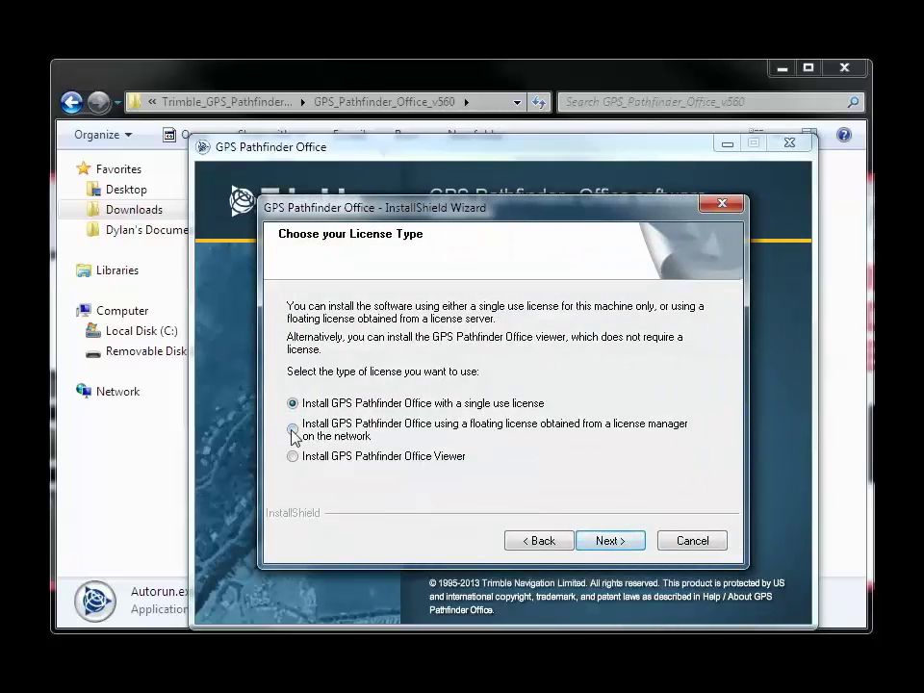
Select the Install GPS Pathfinder Office Viewer license type.
click(293, 458)
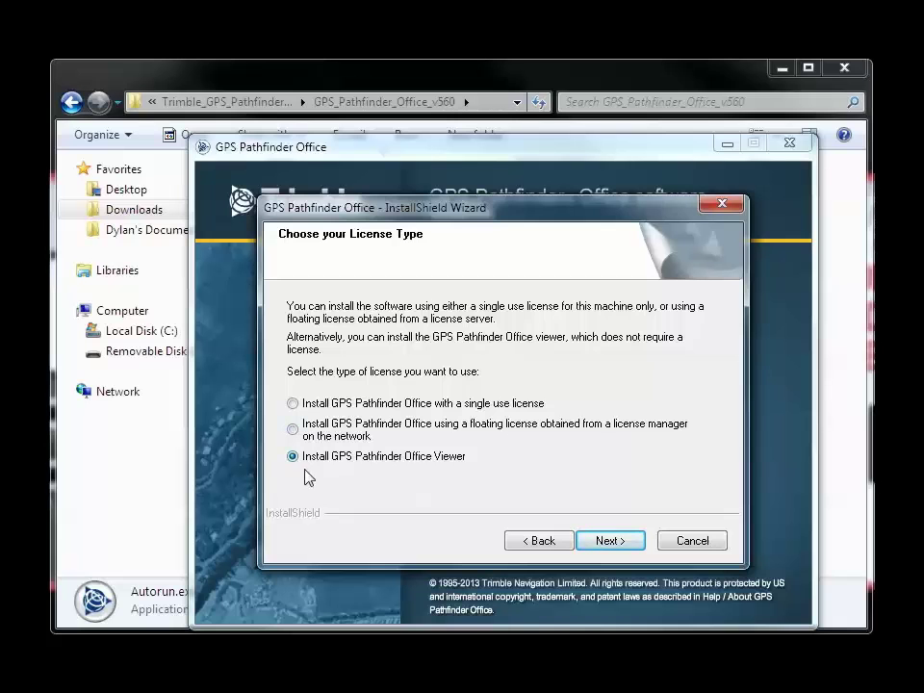
click(292, 403)
click(295, 462)
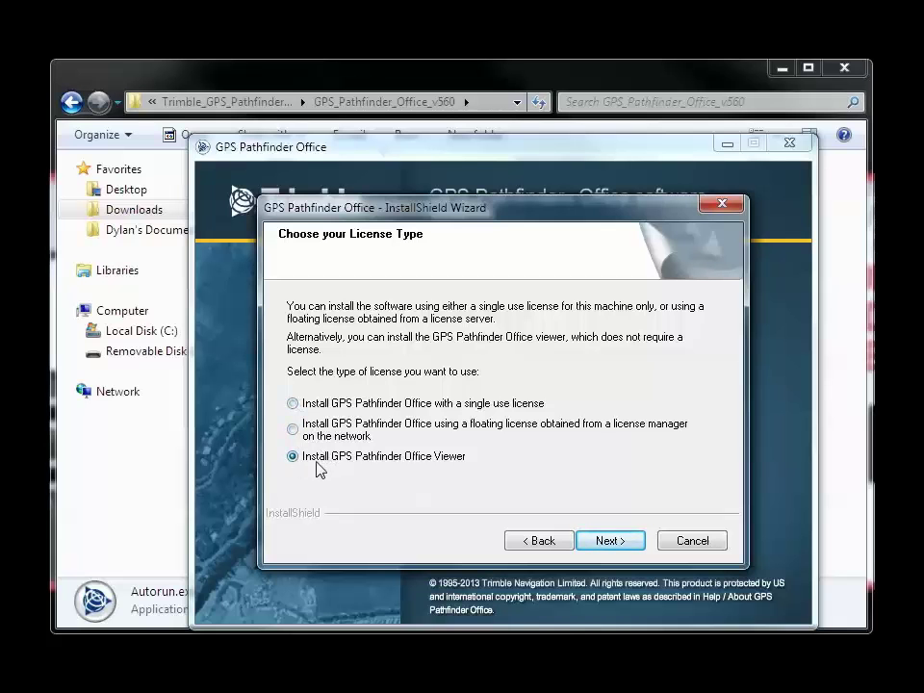
Proceed with a Complete setup and no startup programs, dismiss the geoid notice, and finish.
click(608, 541)
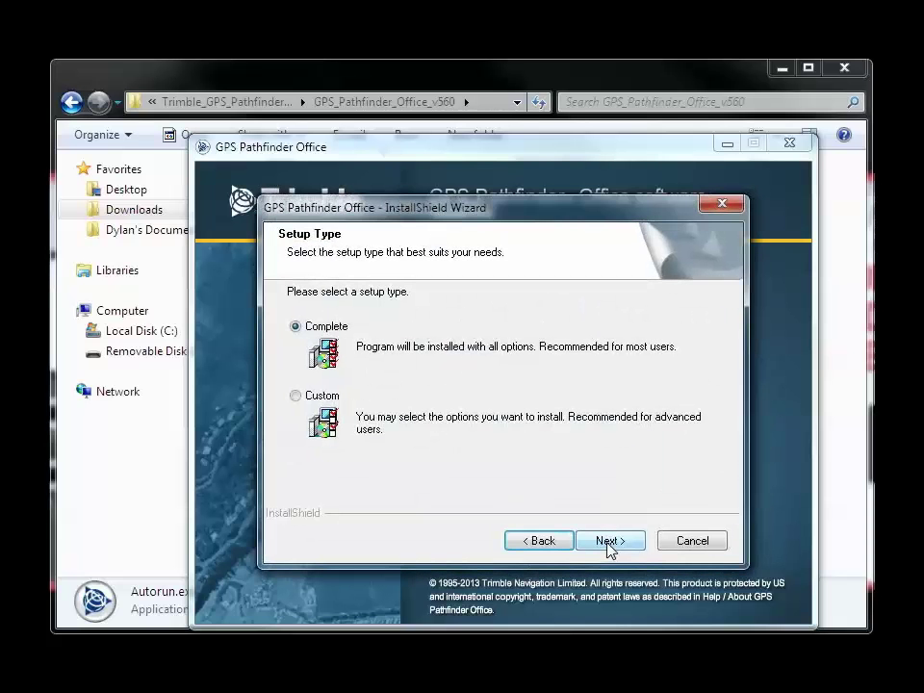
click(608, 542)
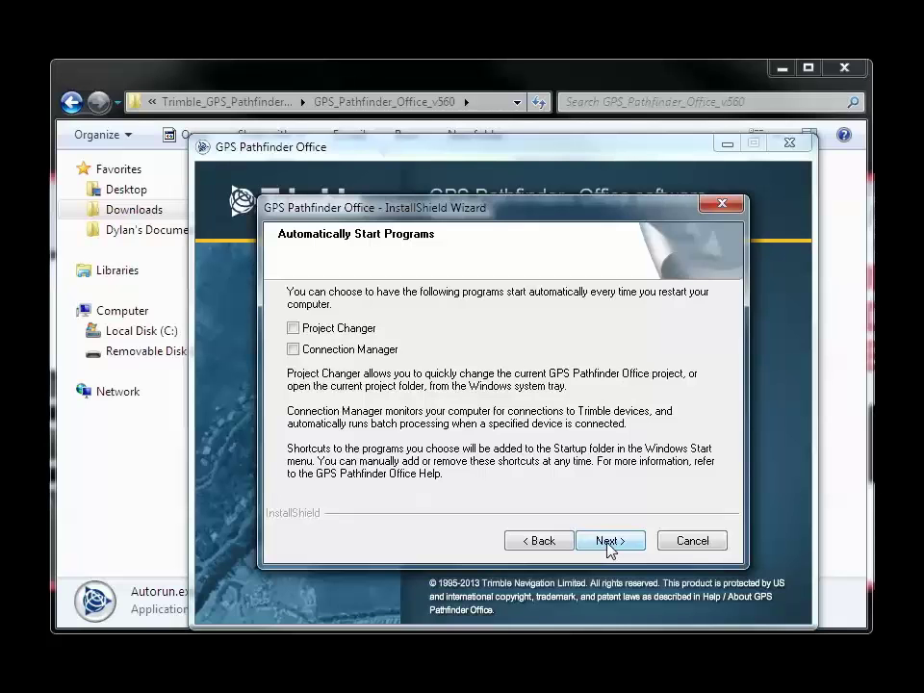
click(610, 542)
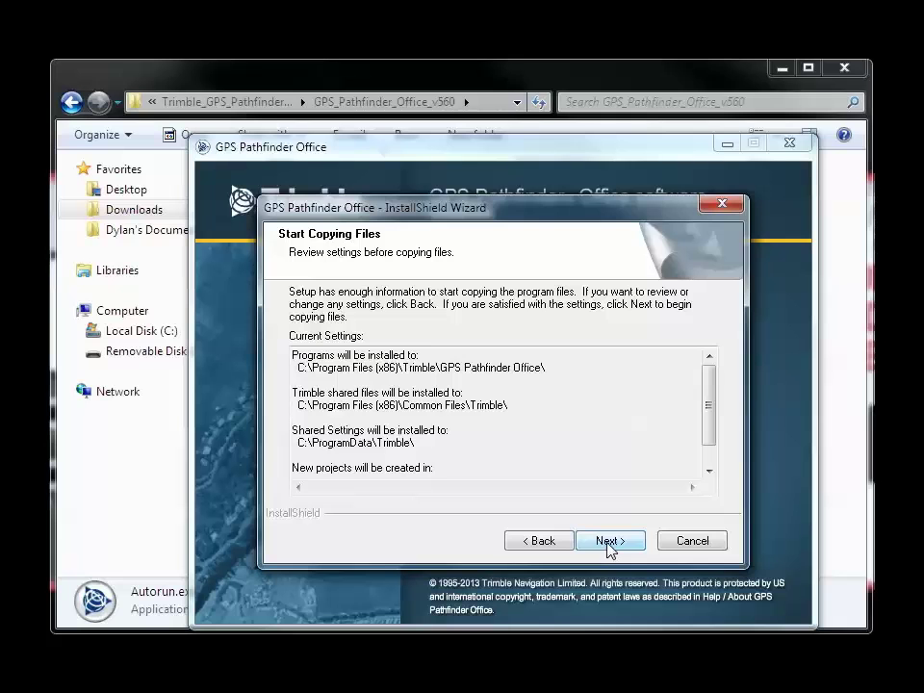
click(610, 543)
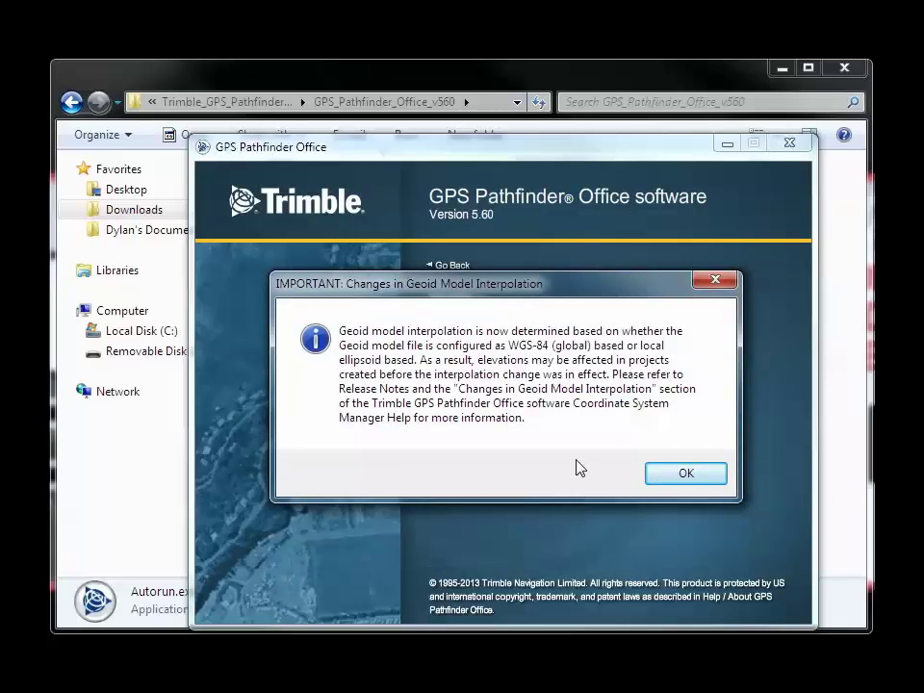
click(686, 475)
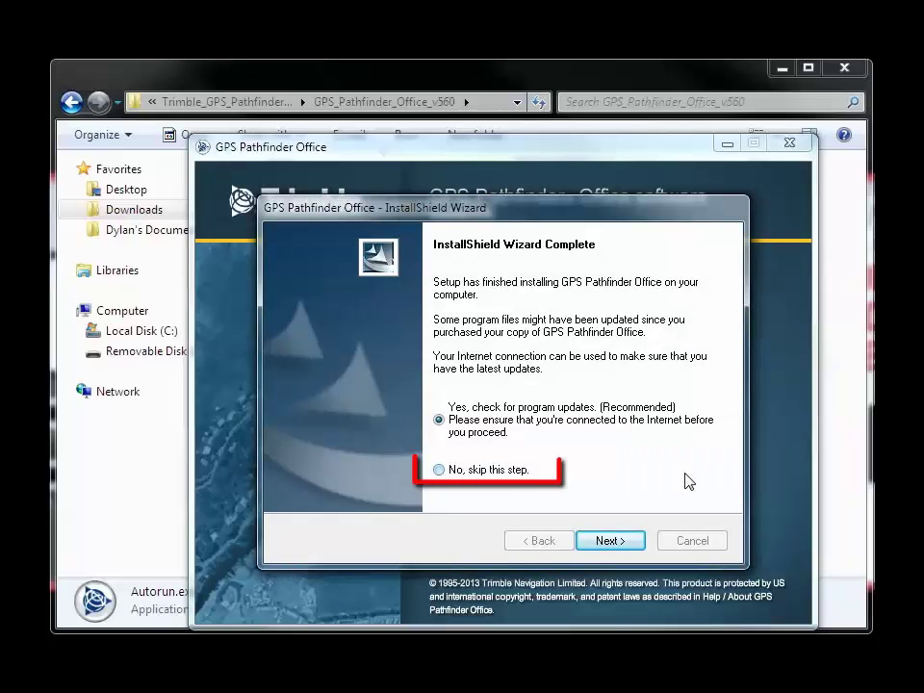
click(610, 542)
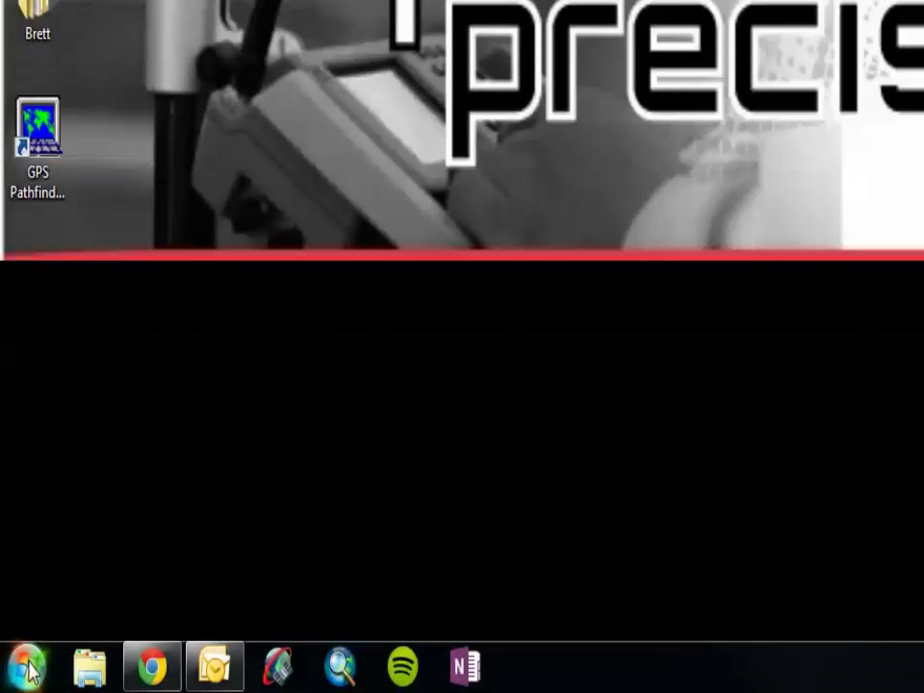
Launch License Manager from Start > All Programs > Trimble > Mapping & GIS License Manager.
click(27, 667)
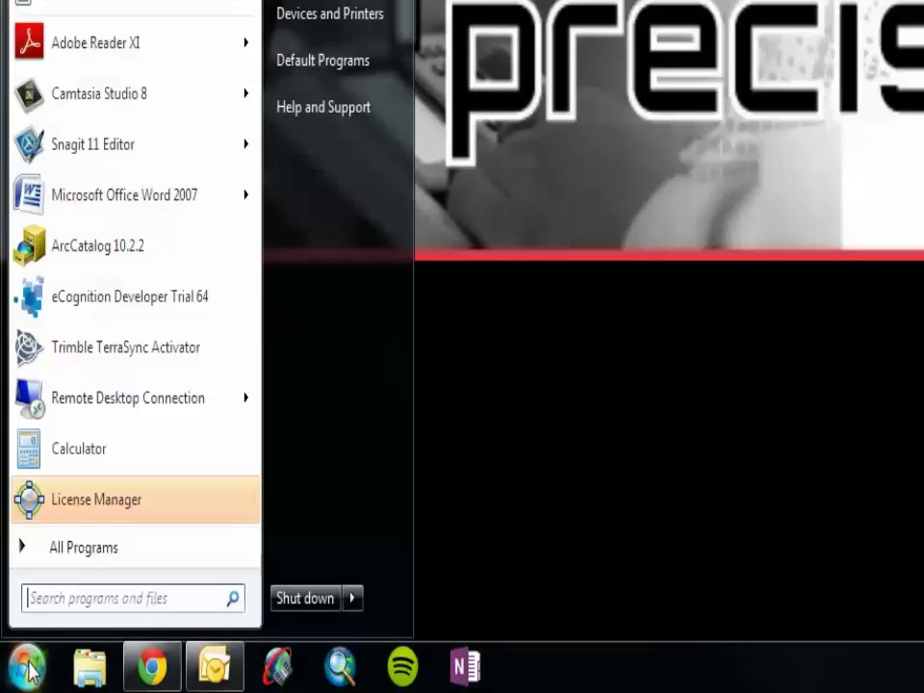
click(72, 562)
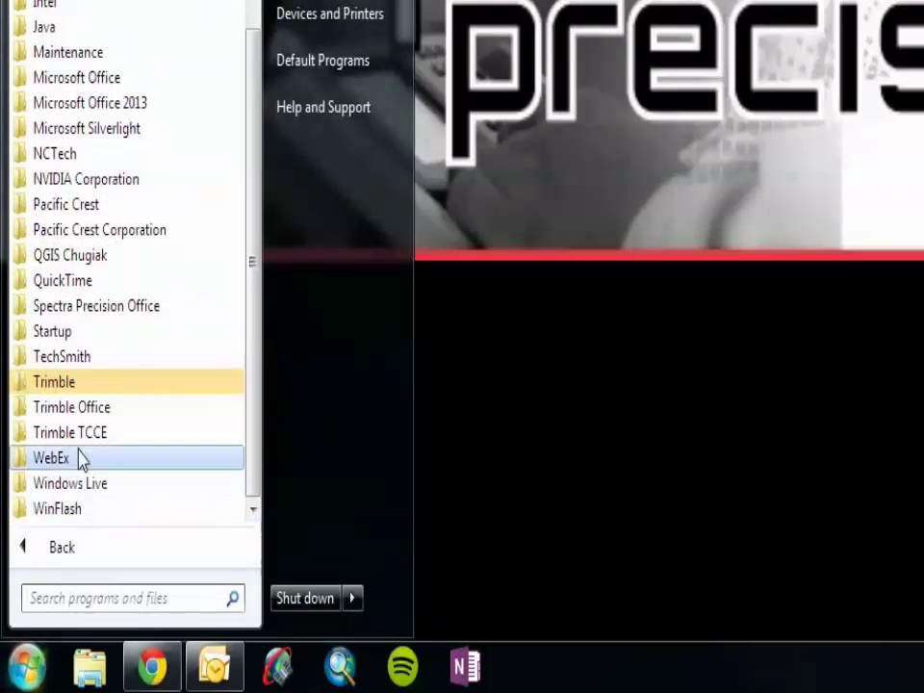
click(82, 391)
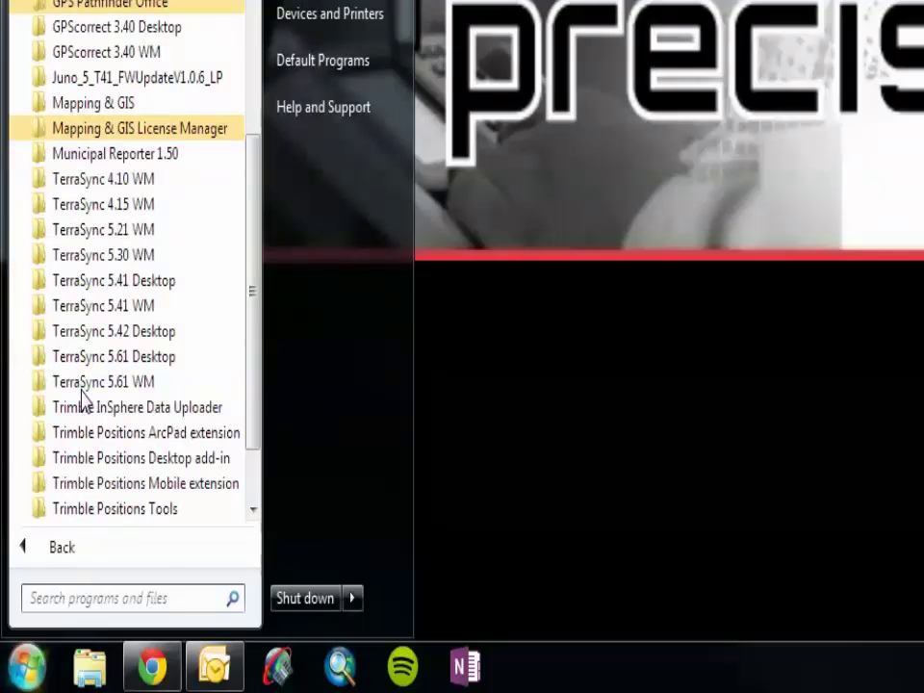
click(113, 134)
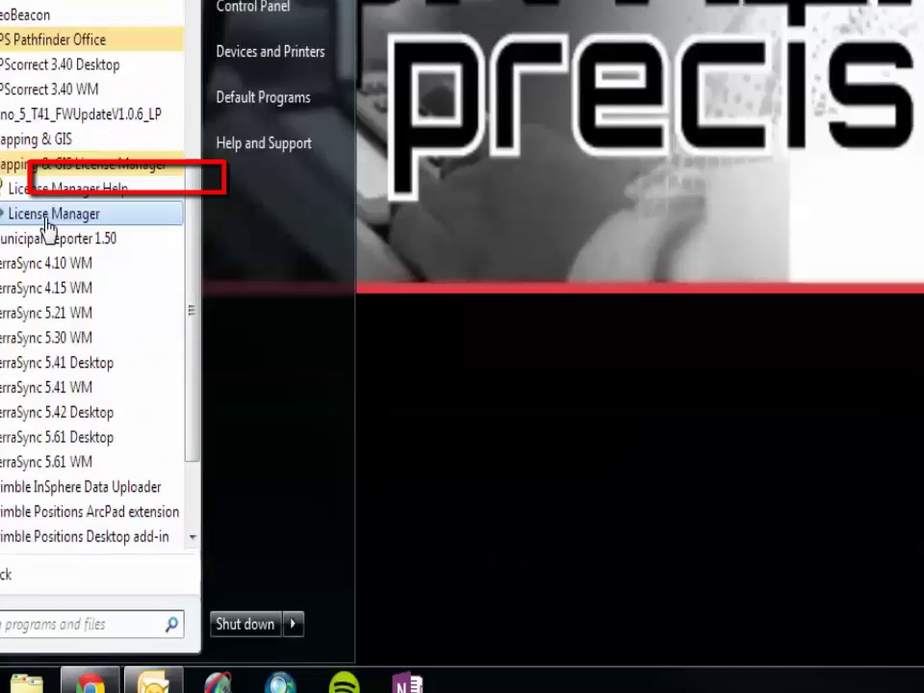
click(112, 179)
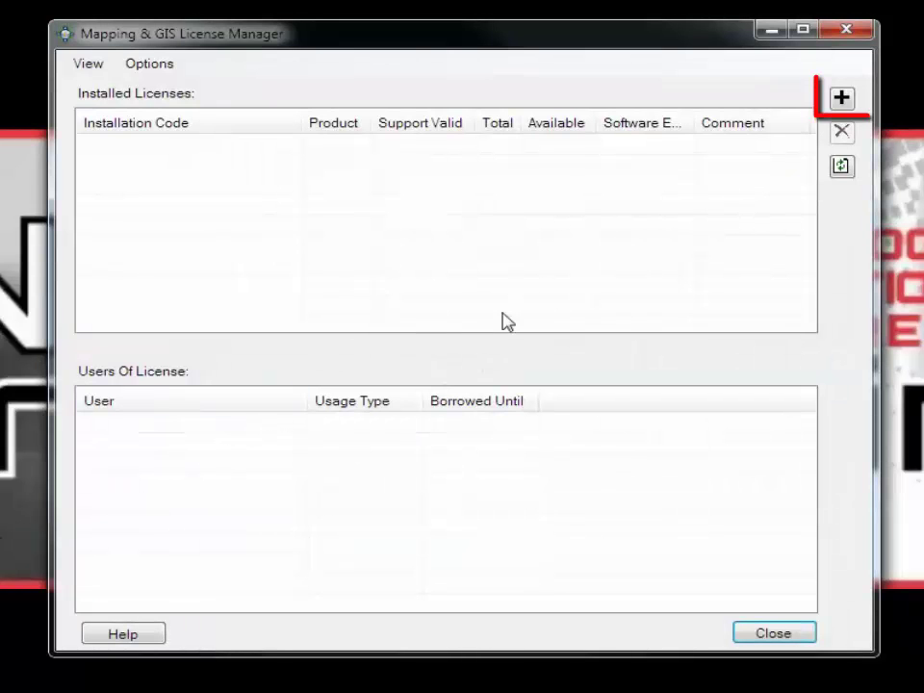
Add a new license by pasting its installation code and activating it over the Internet.
click(841, 98)
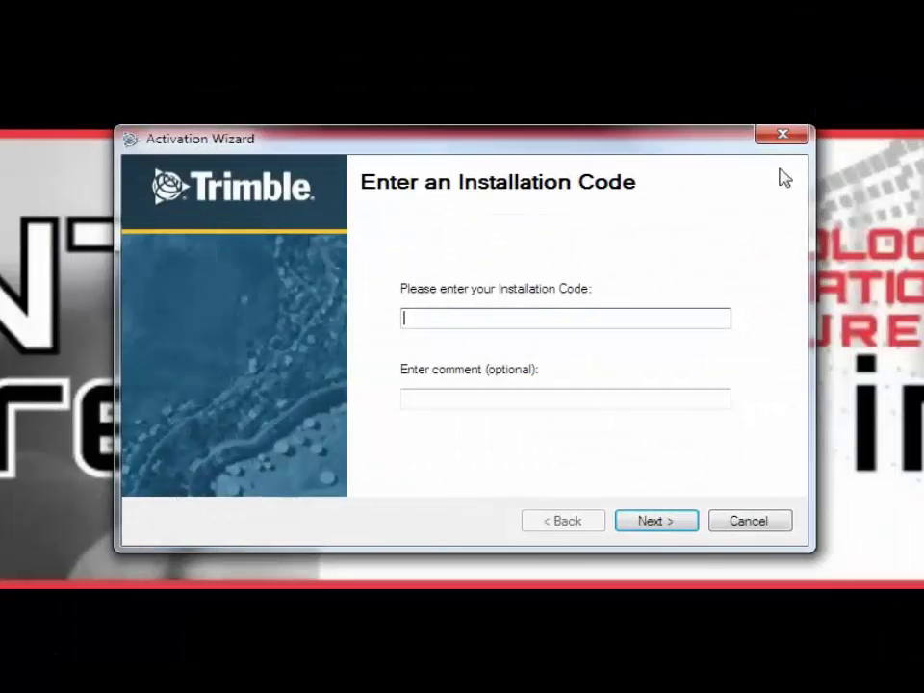
key(ctrl+v)
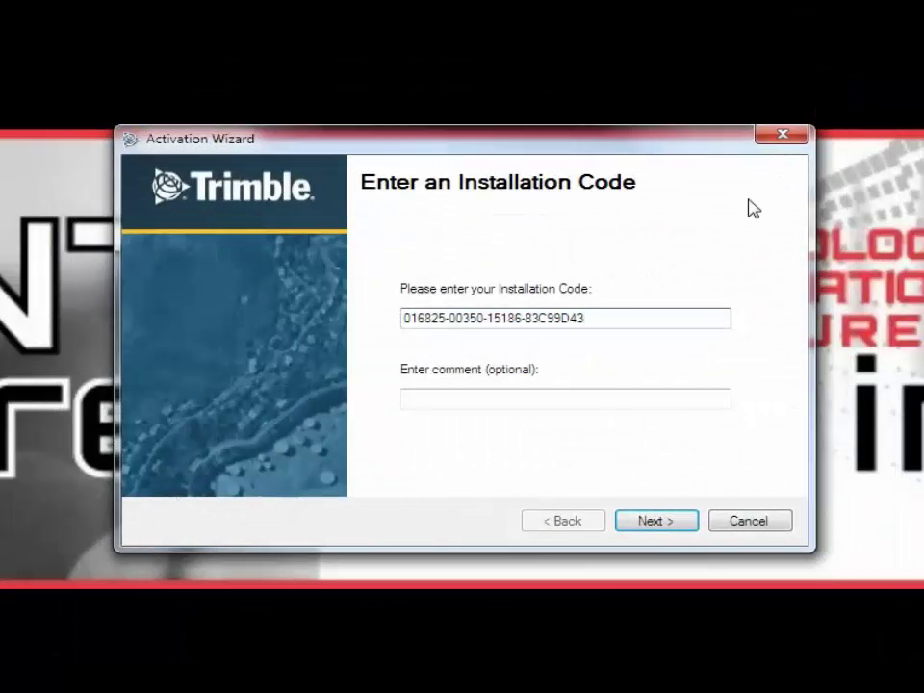
click(651, 521)
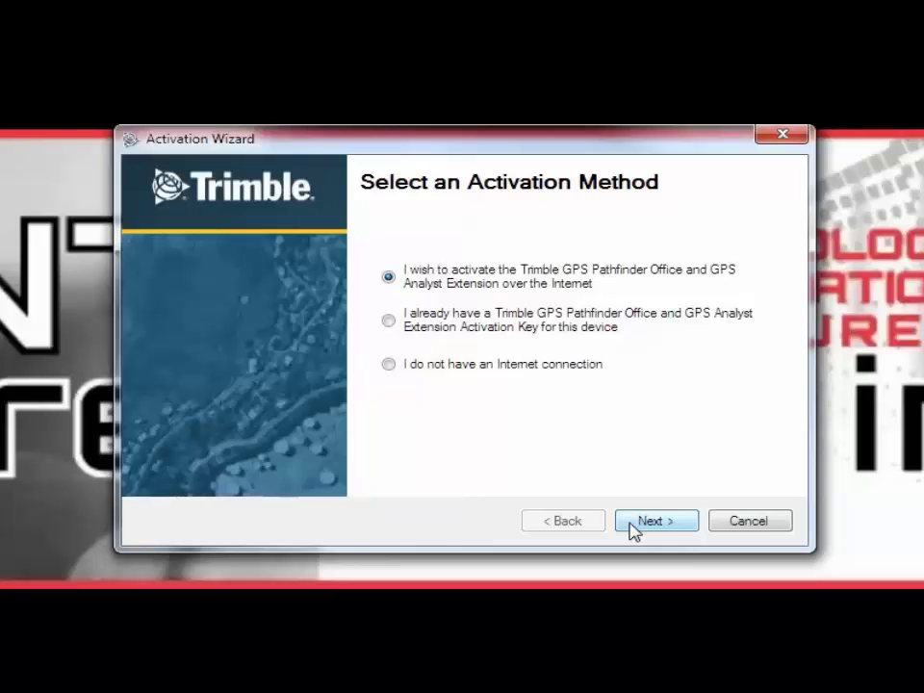
click(631, 524)
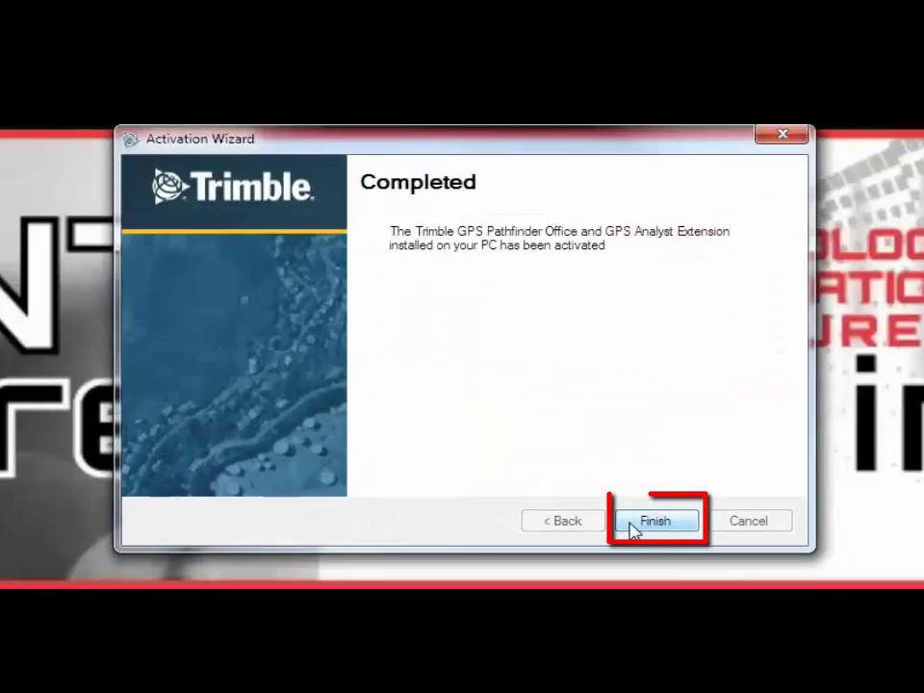
click(633, 530)
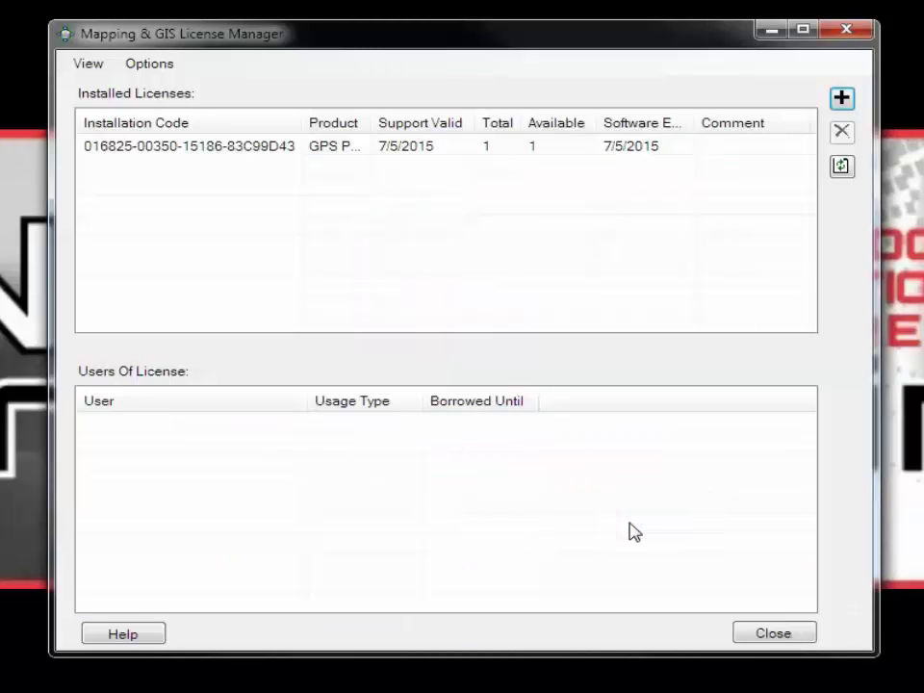
Widen the Borrowed Until and Product columns, select the GPS Pathfinder Office license, and refresh.
click(234, 154)
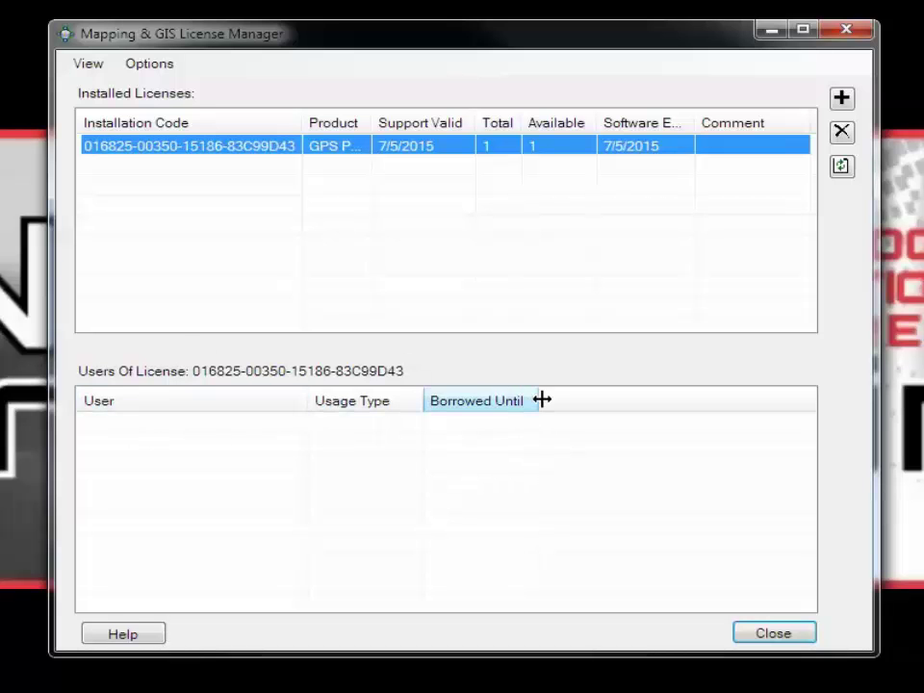
drag(540, 399, 552, 399)
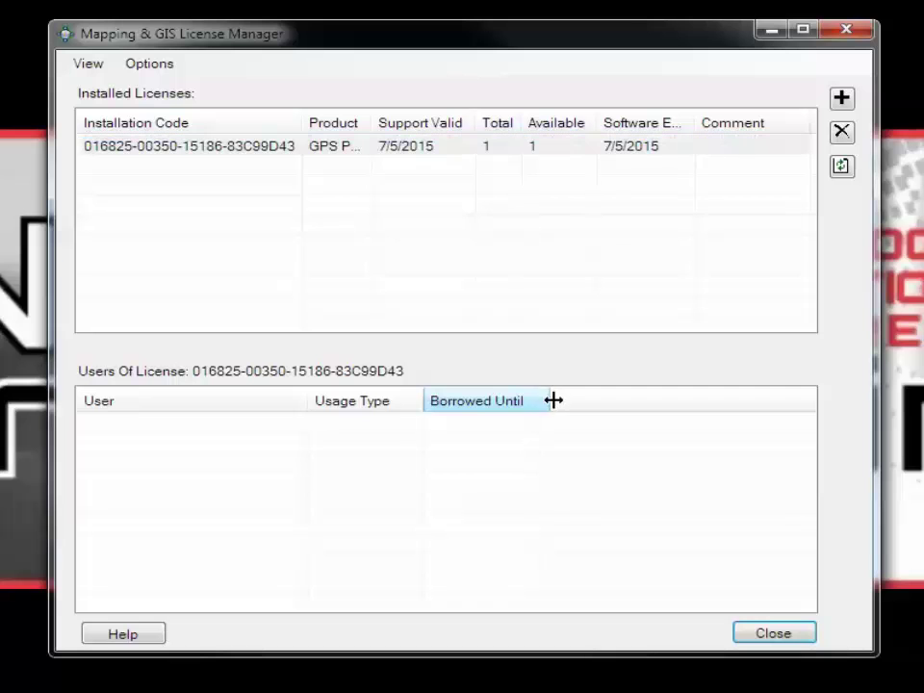
drag(371, 122, 467, 128)
click(309, 151)
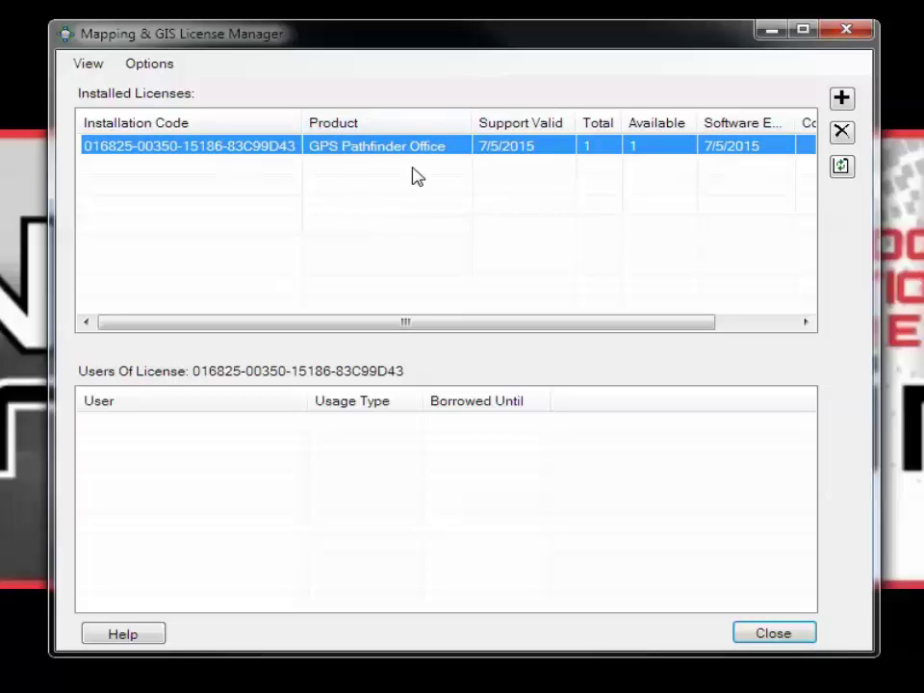
click(841, 170)
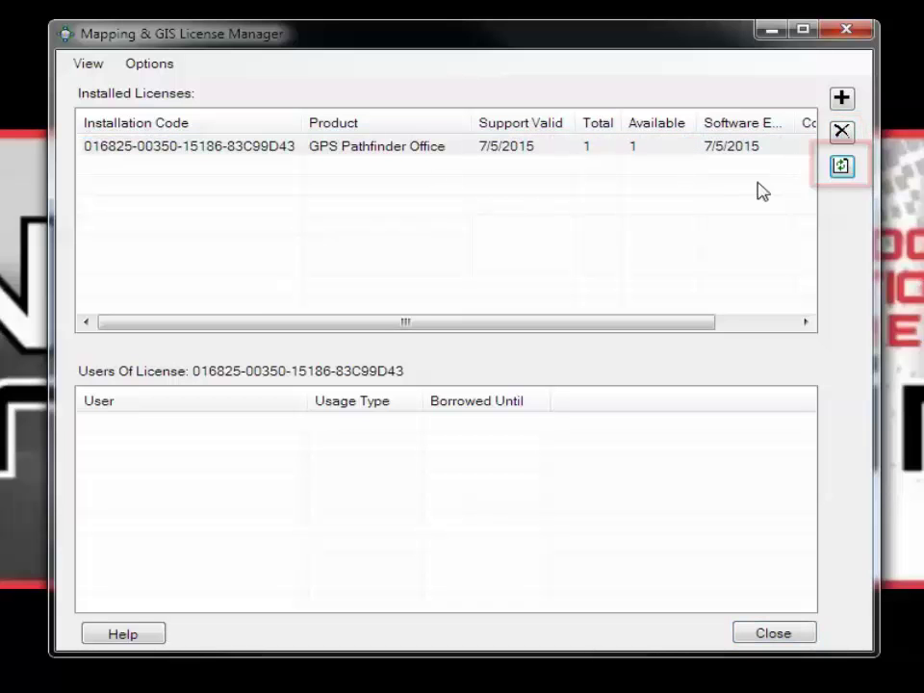
click(162, 74)
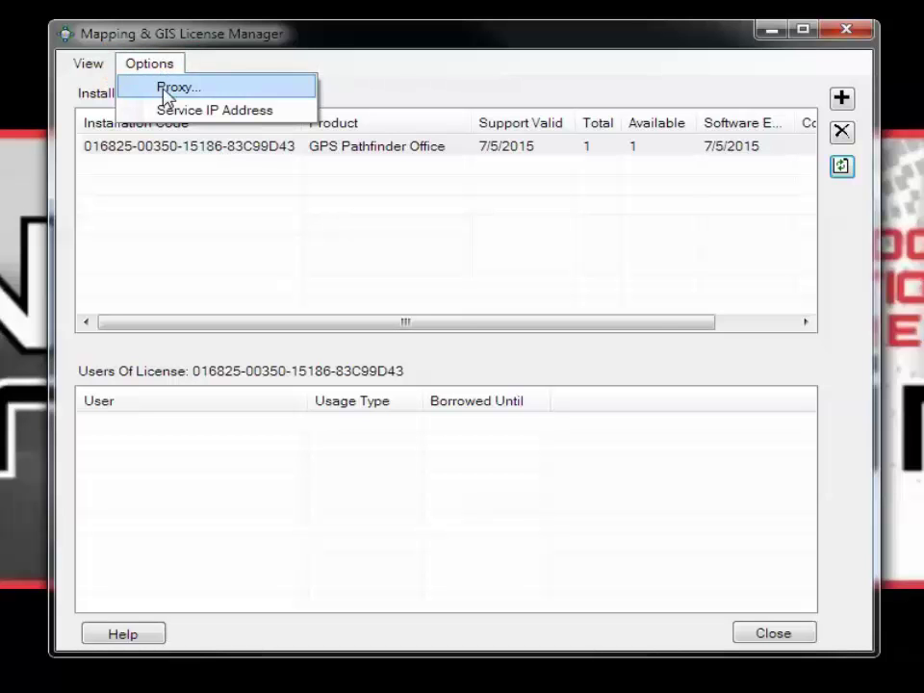
click(176, 112)
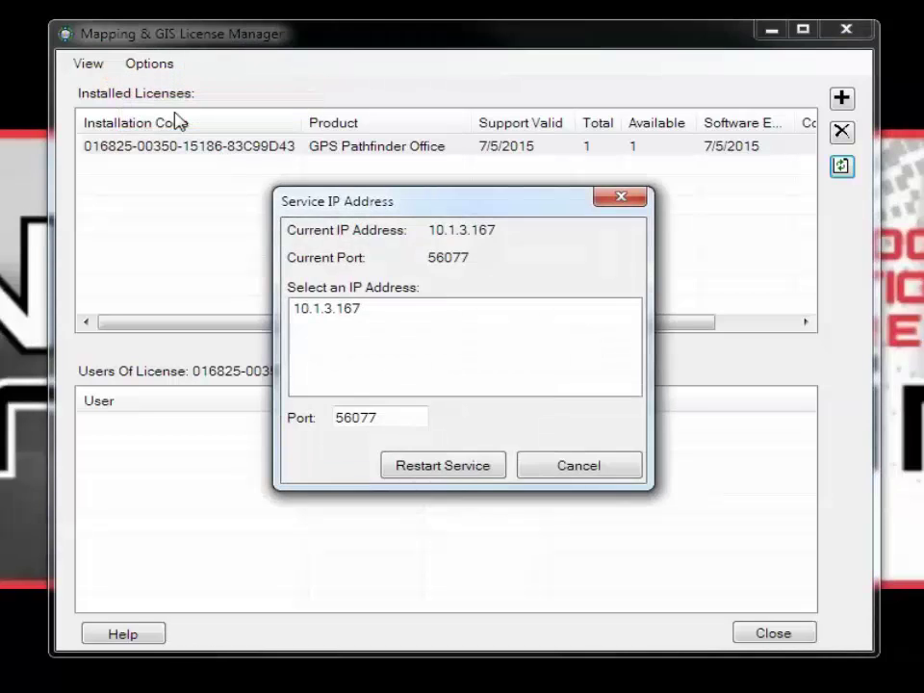
click(361, 315)
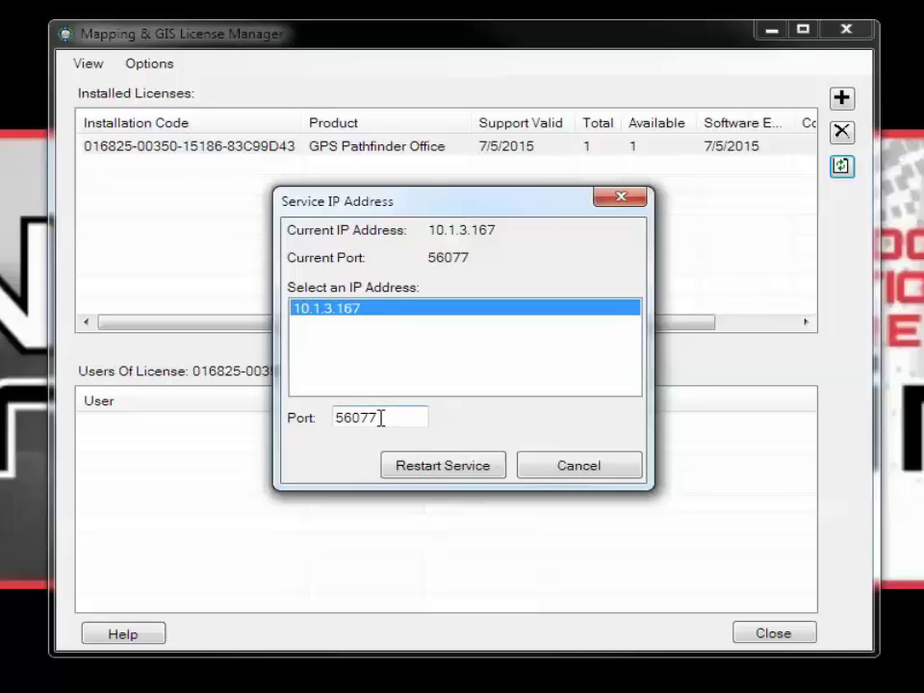
drag(380, 418, 332, 418)
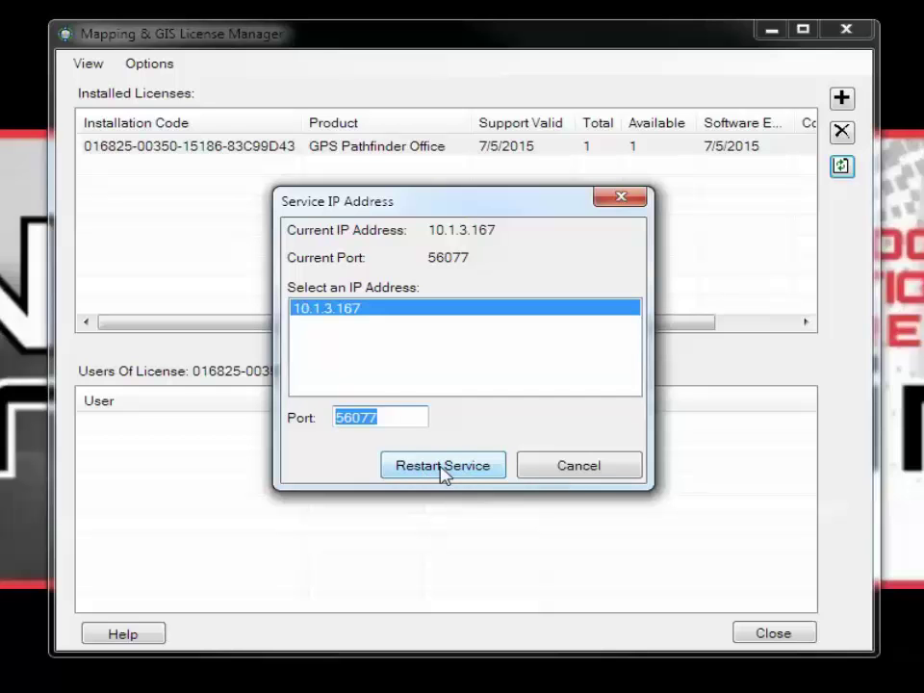
click(574, 470)
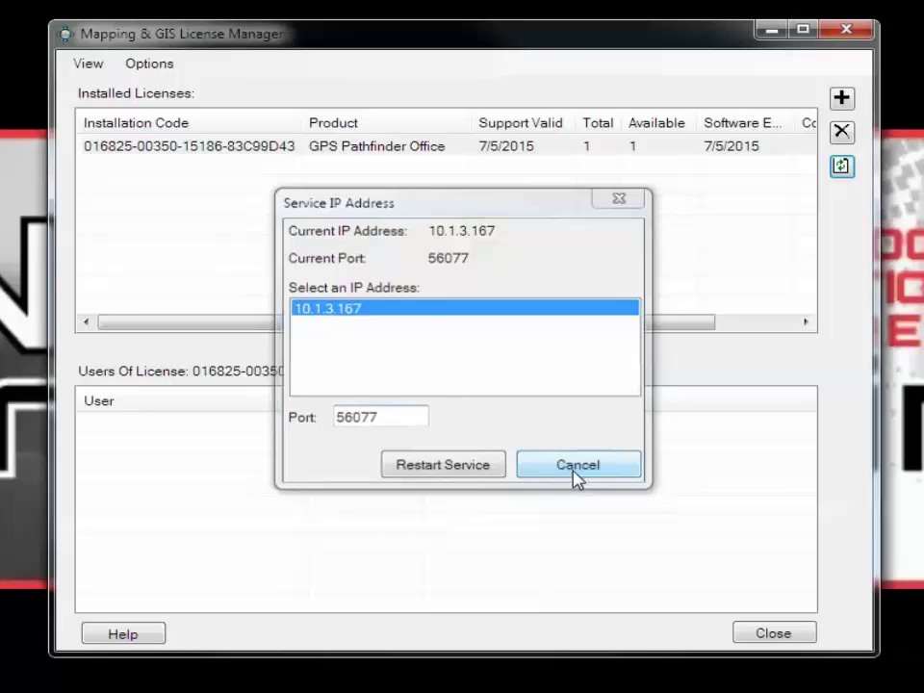
click(577, 467)
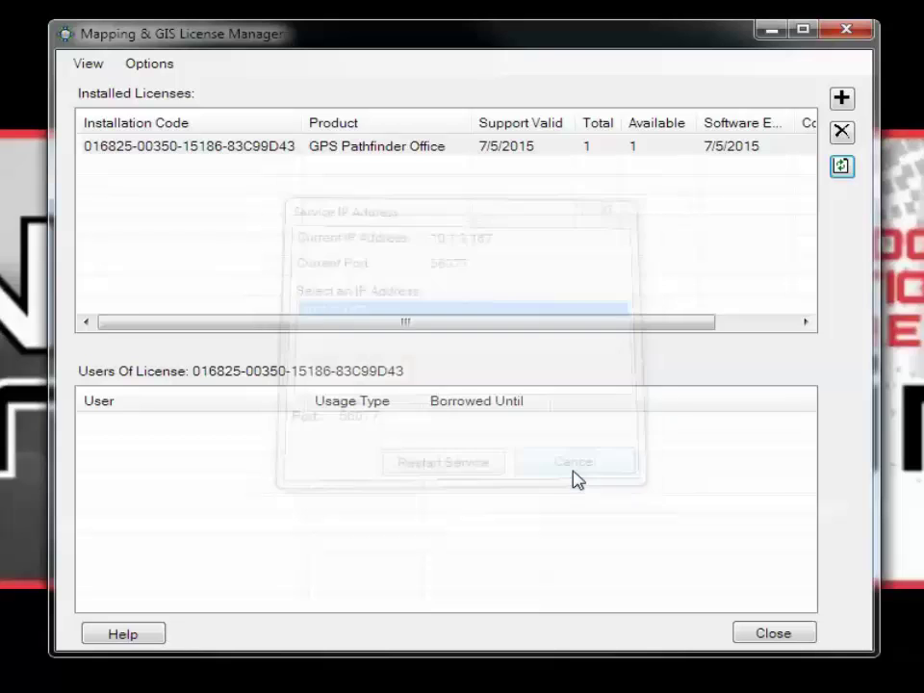
click(149, 68)
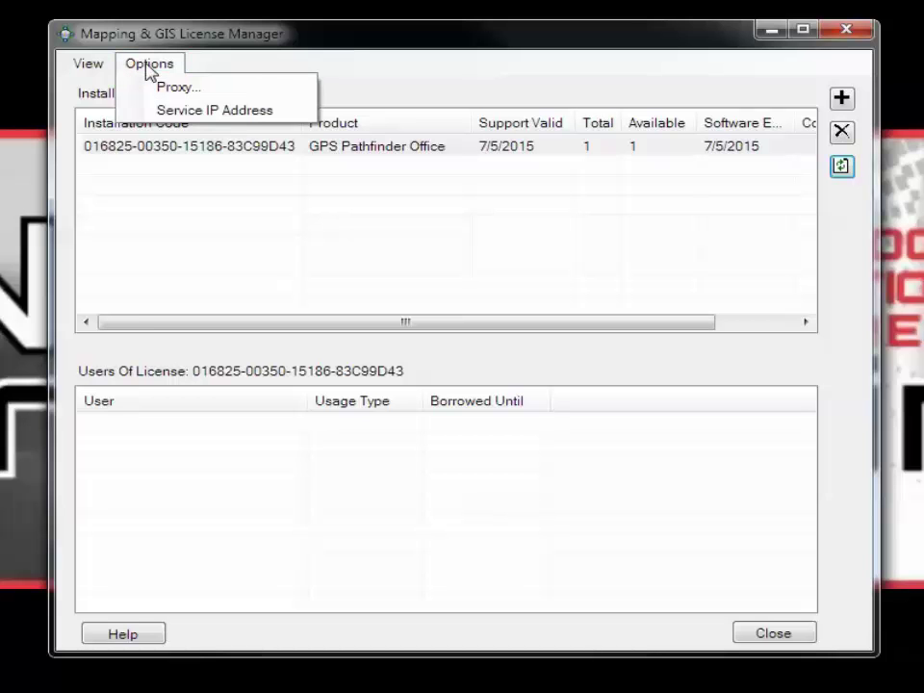
click(166, 88)
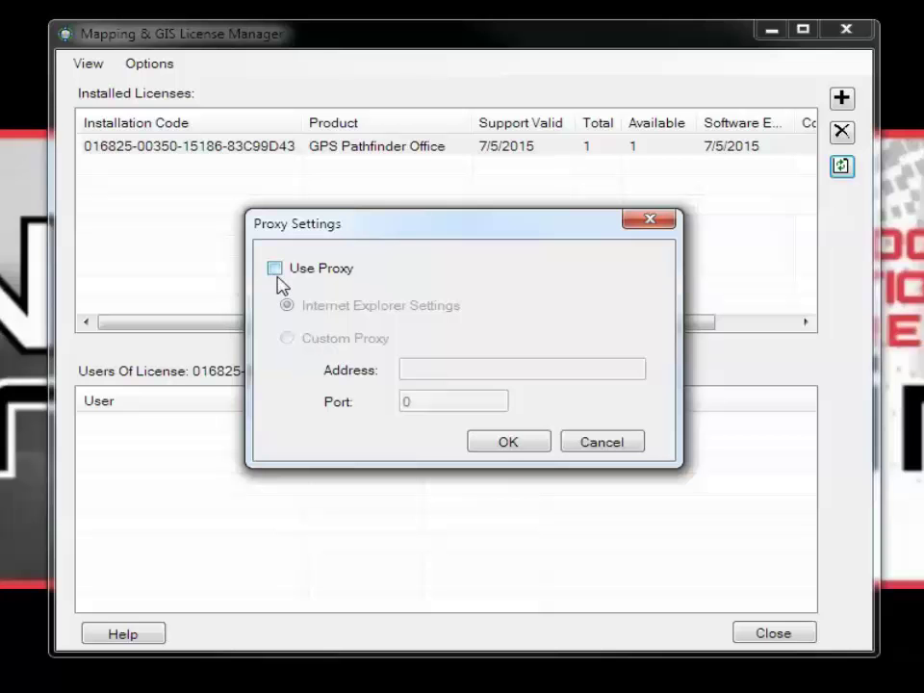
click(589, 449)
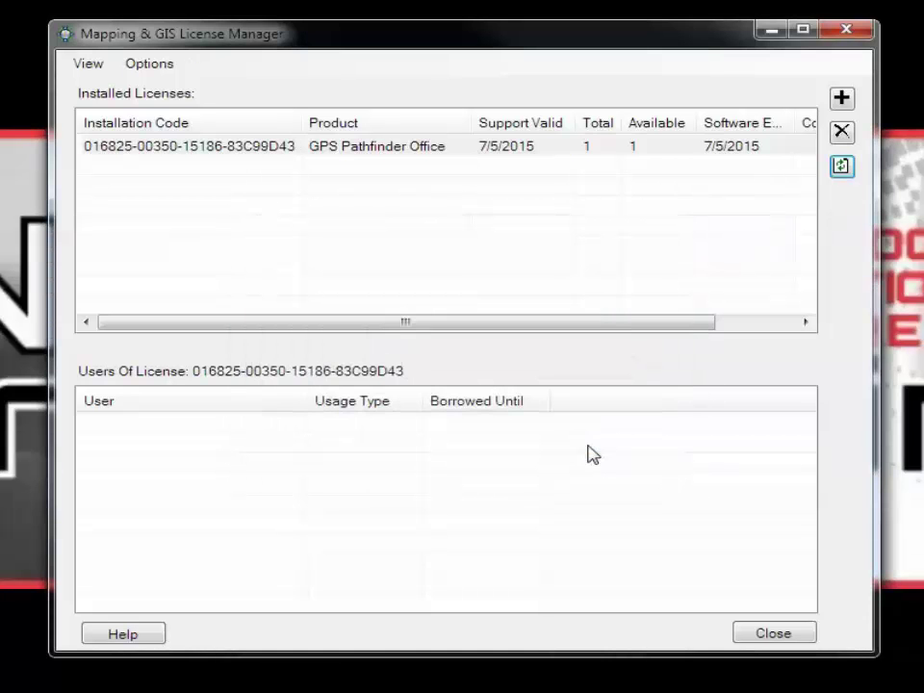
Check the license's View > Statistics usage chart, close it, and bring up License Manager help.
click(90, 64)
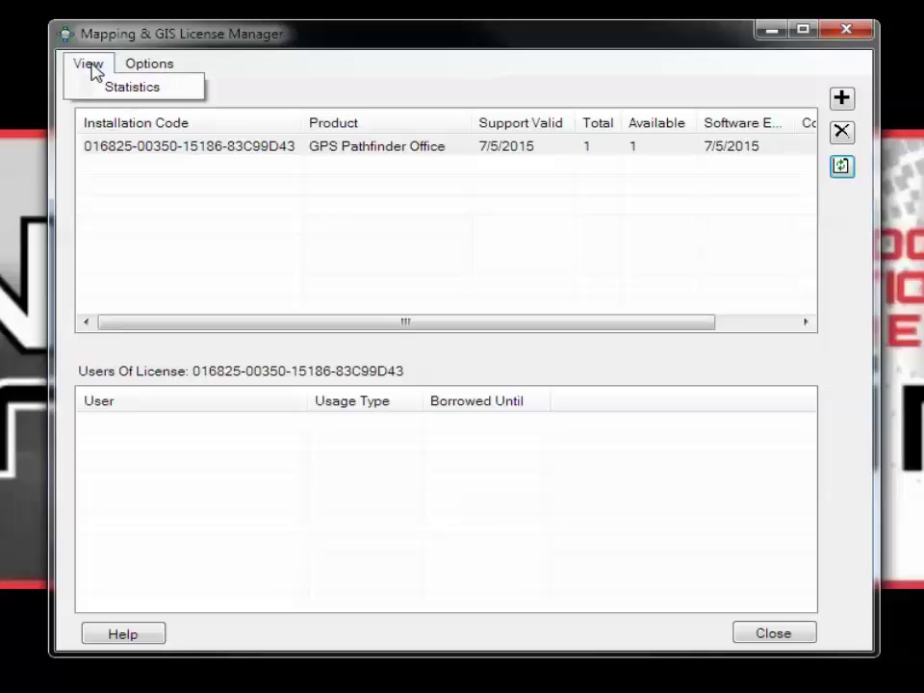
click(135, 88)
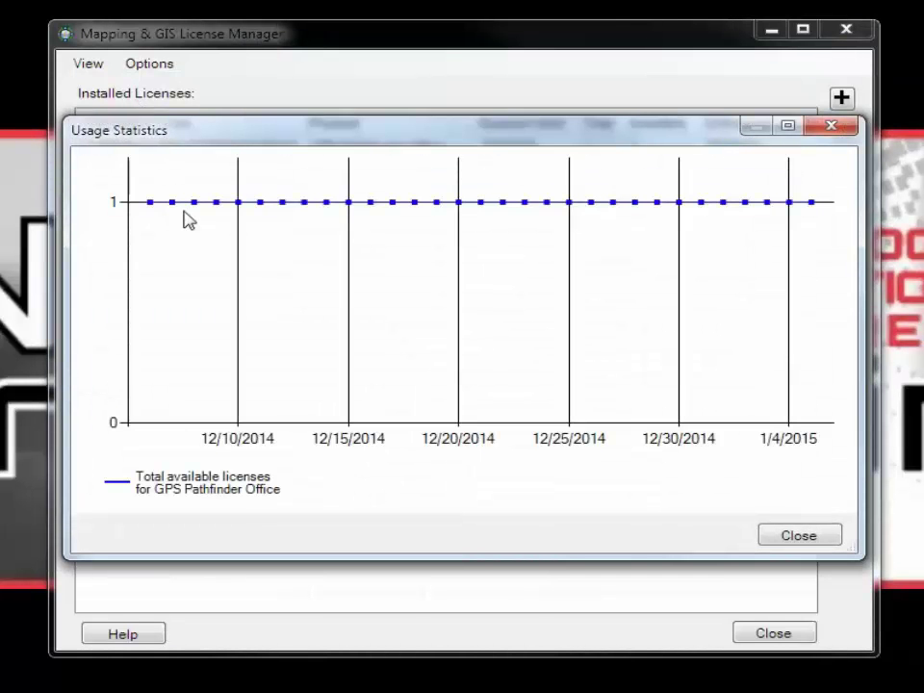
click(798, 536)
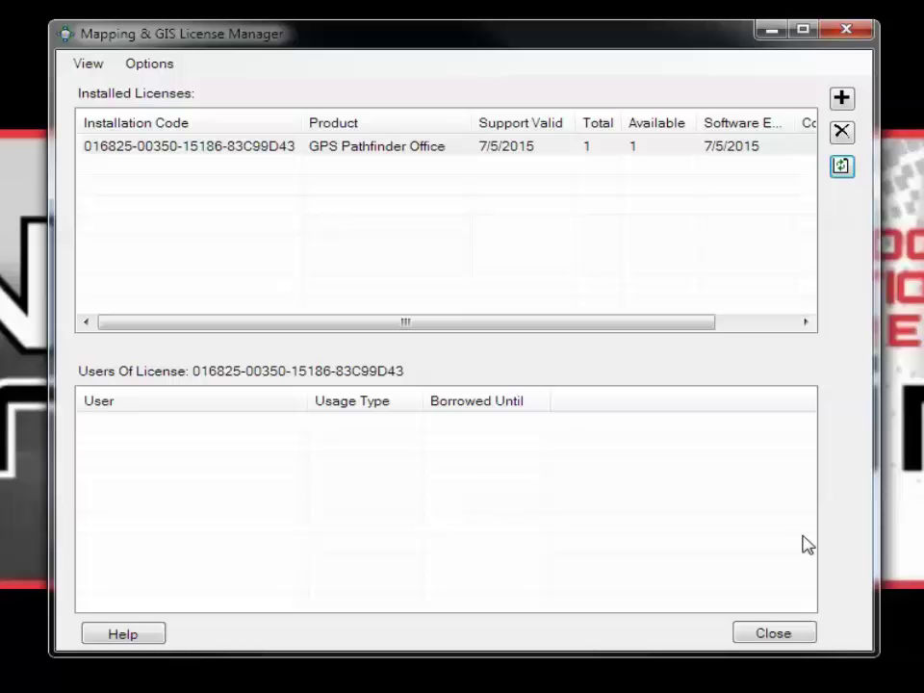
click(113, 640)
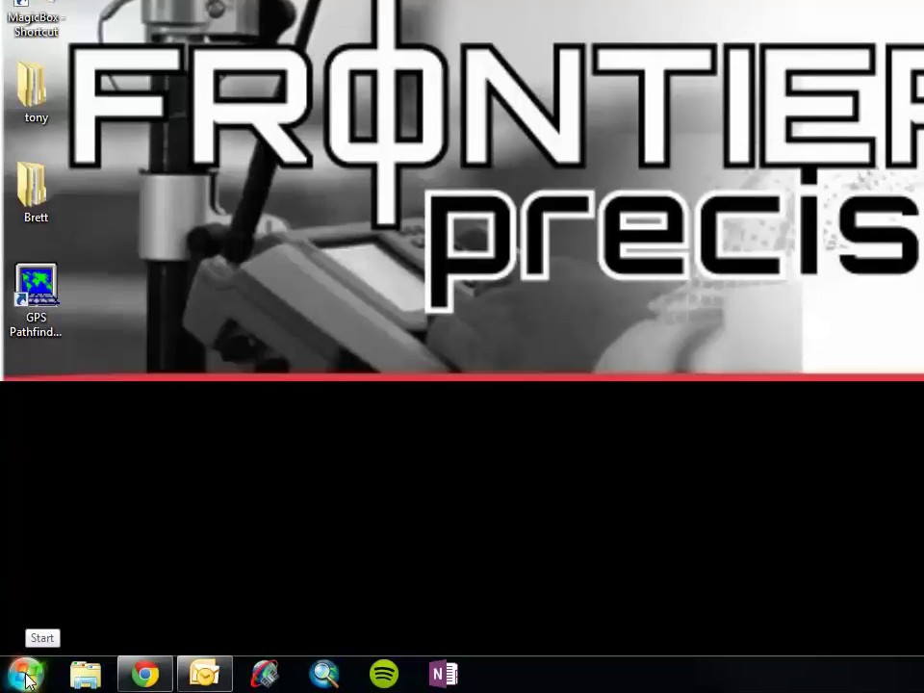
Open the License Administrator from Start > All Programs > Trimble > GPS Pathfinder Office.
click(24, 659)
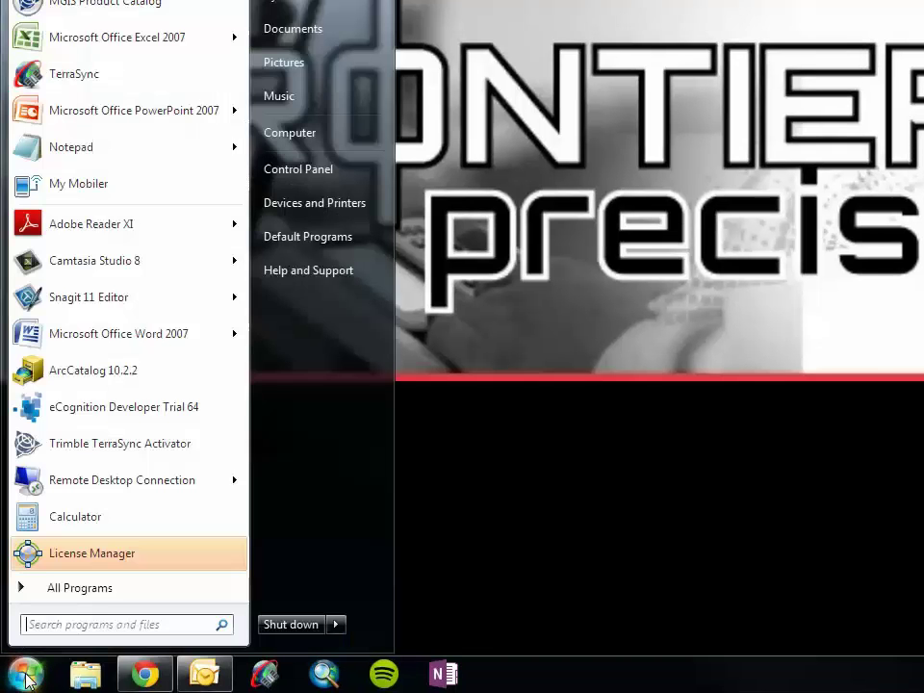
click(103, 598)
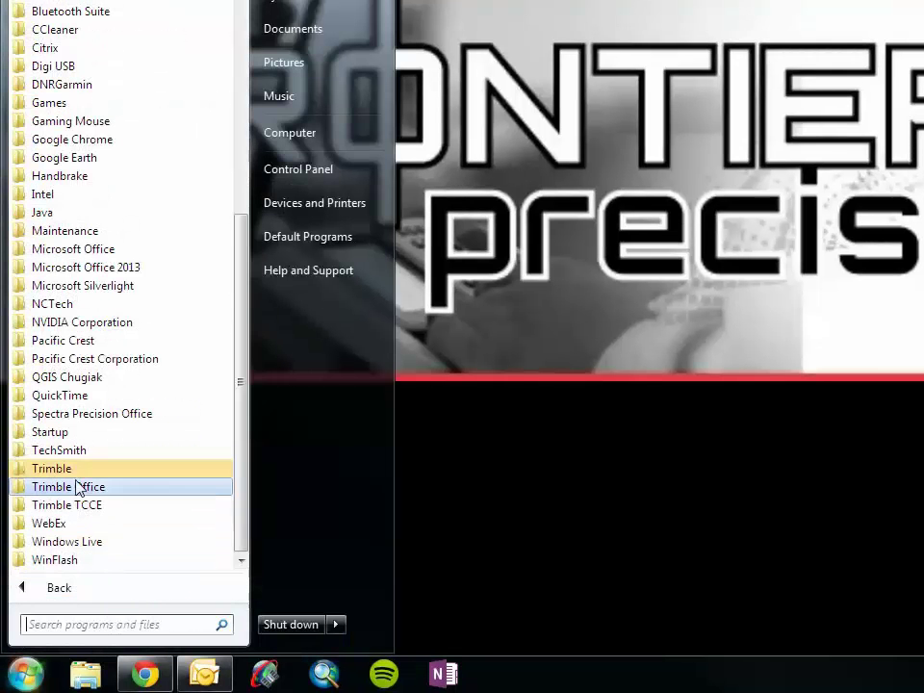
click(51, 469)
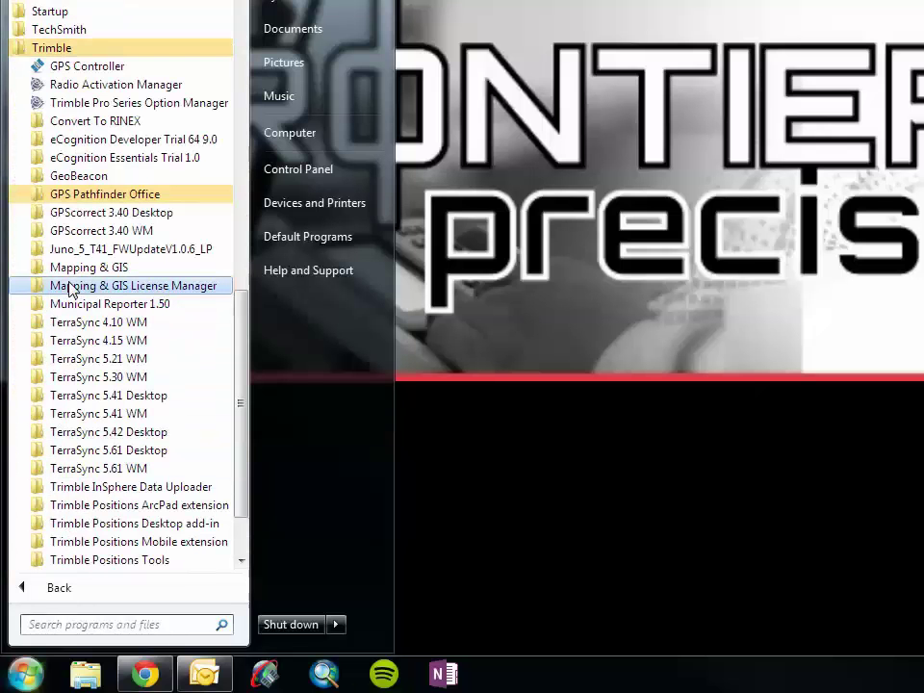
click(94, 195)
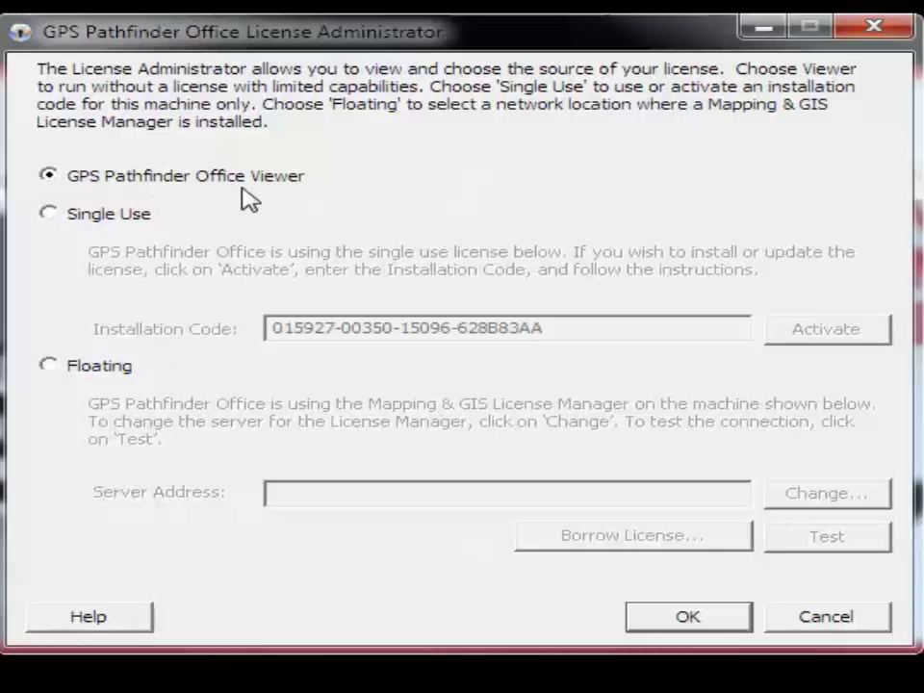
Switch licensing to Floating with server 10.1.3.167:56077 and confirm the server test succeeds.
click(50, 216)
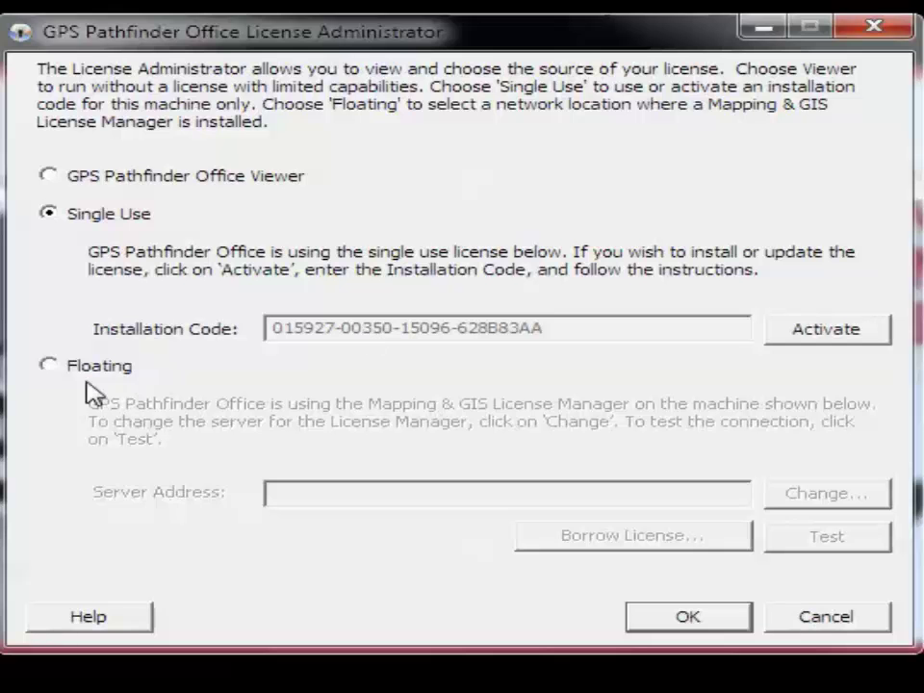
click(49, 368)
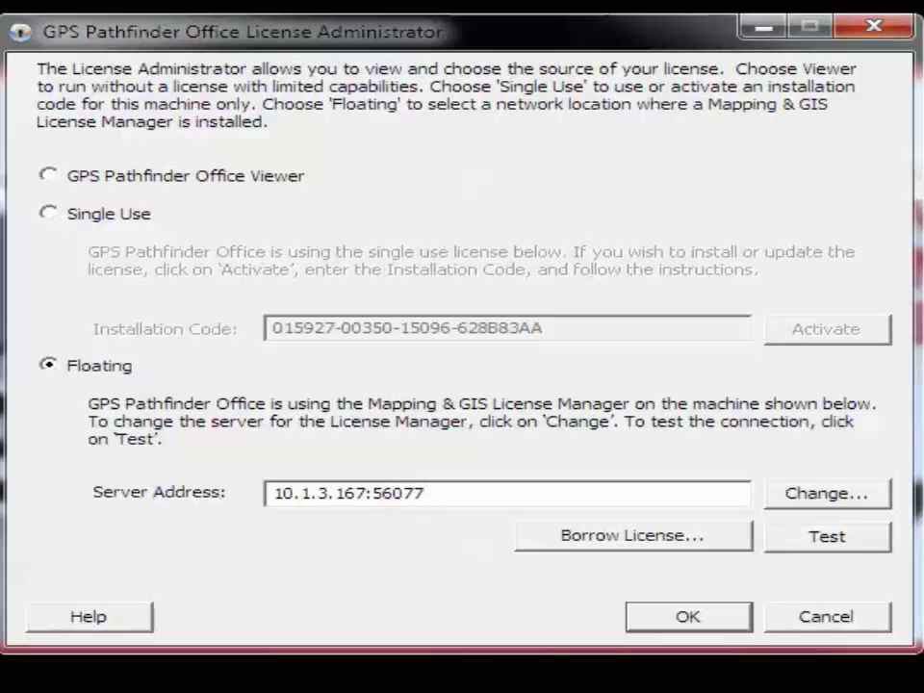
click(828, 541)
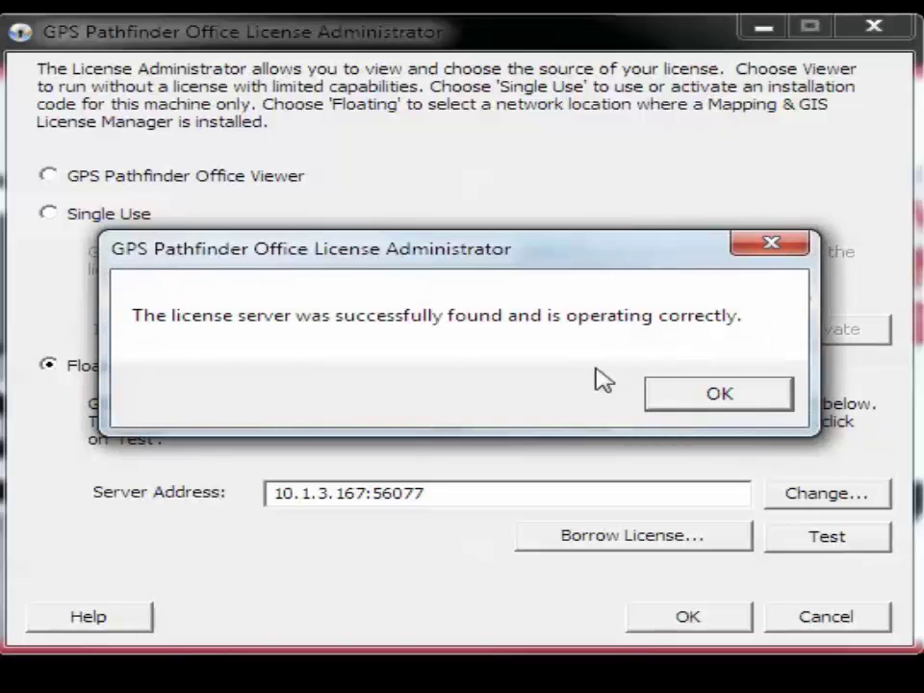
click(705, 402)
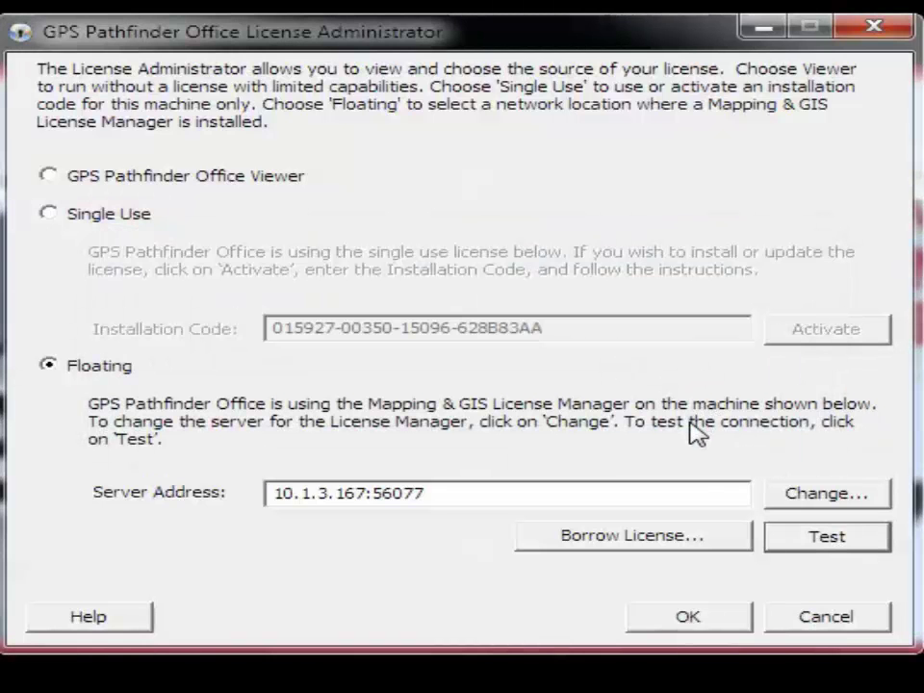
click(813, 498)
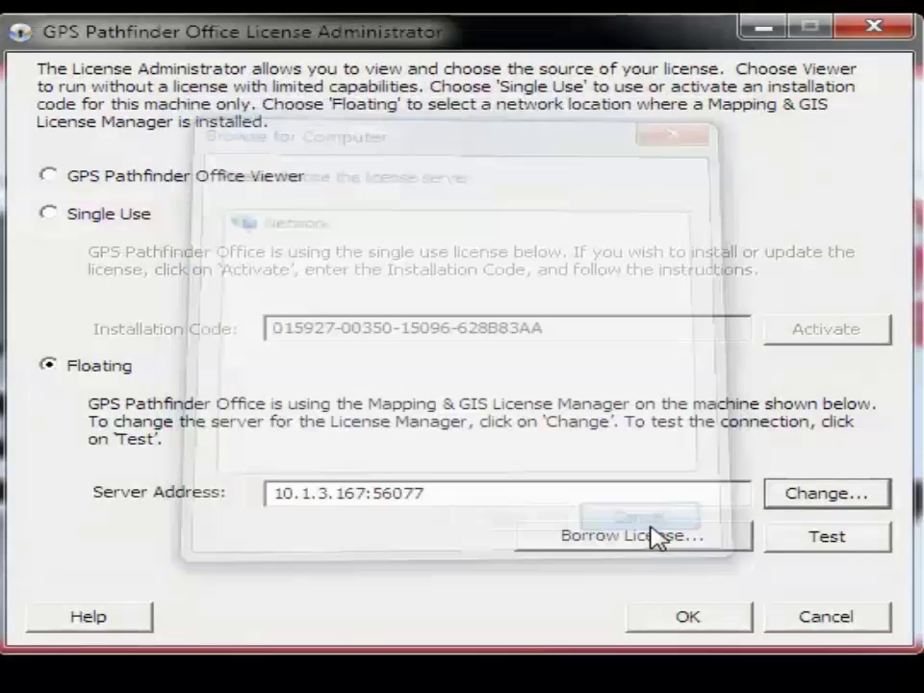
click(650, 532)
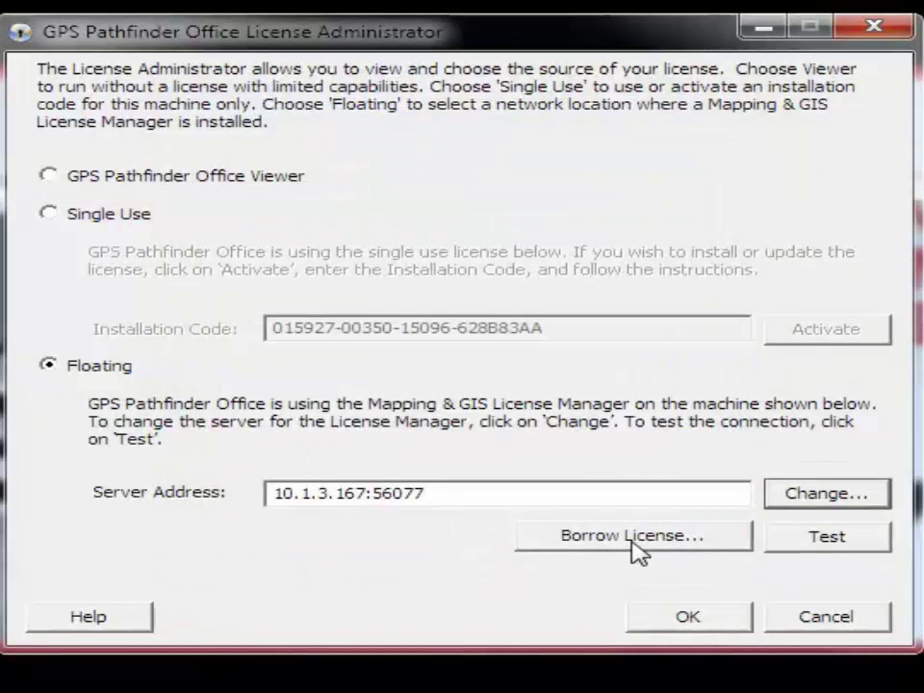
click(634, 536)
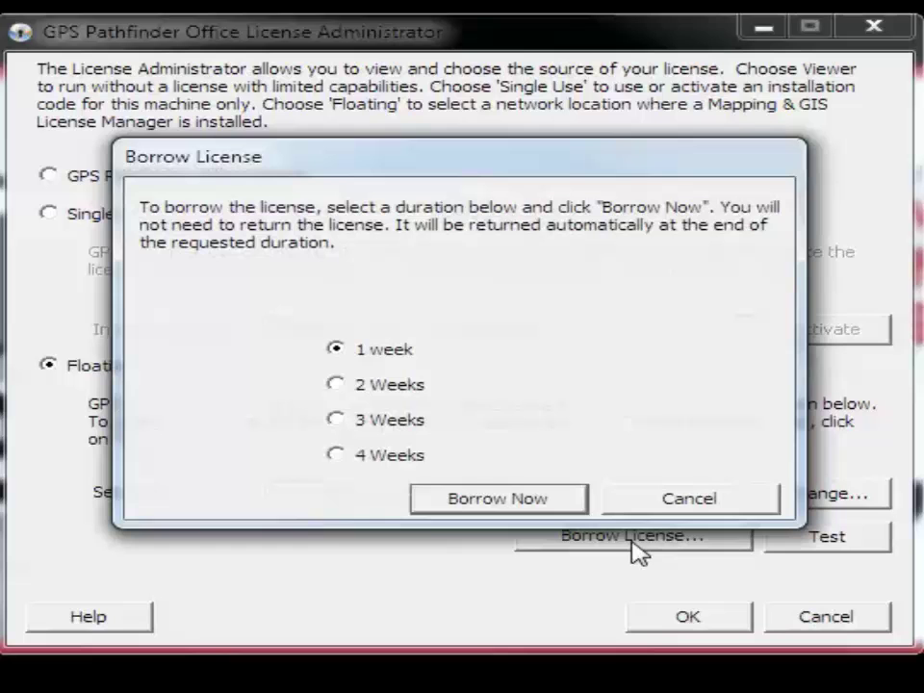
click(689, 510)
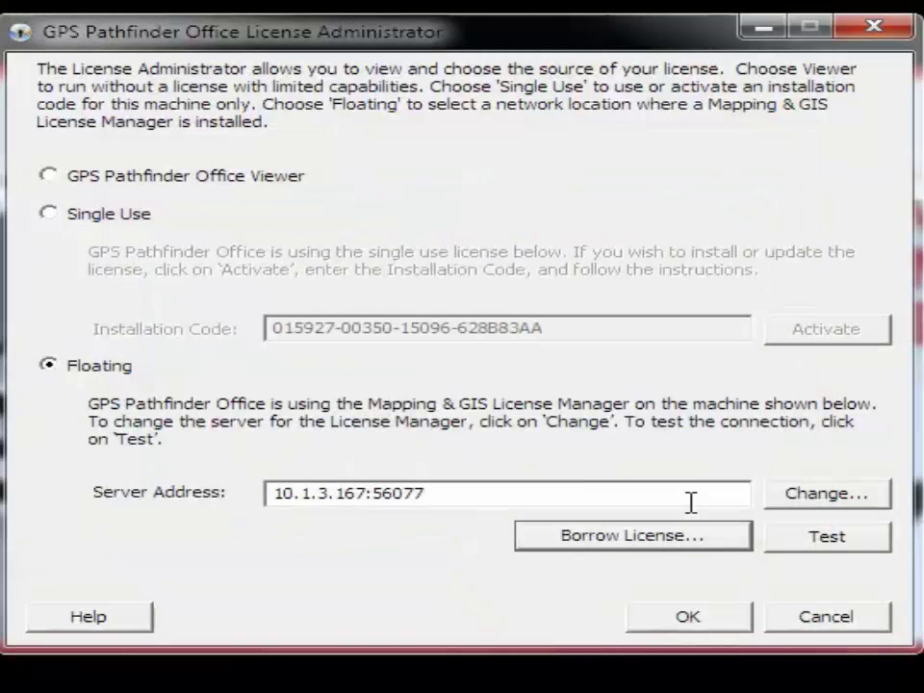
View the License Administrator help's Contents topics, then close the help window.
click(135, 616)
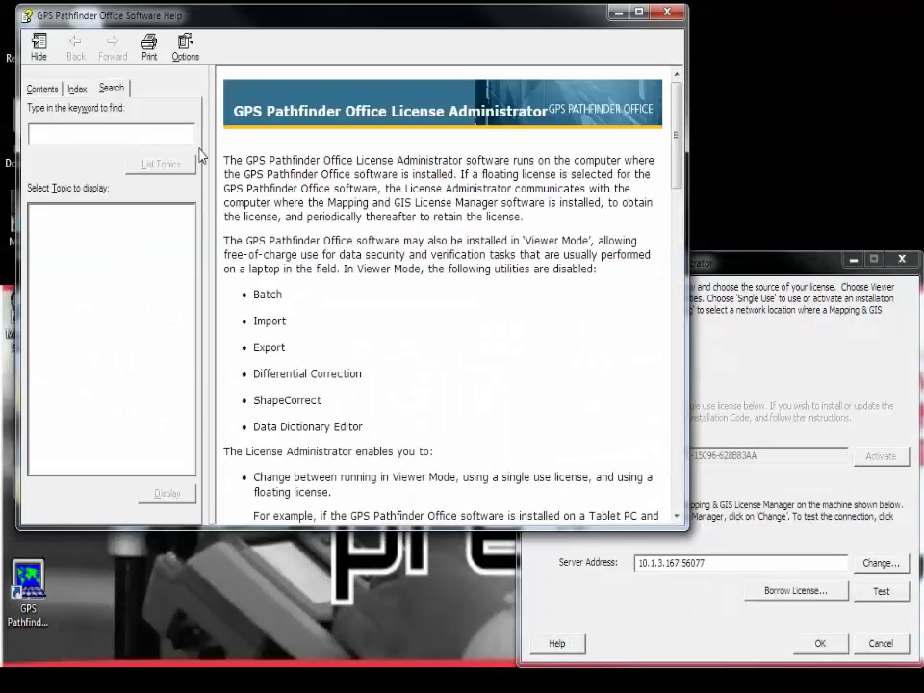
click(34, 88)
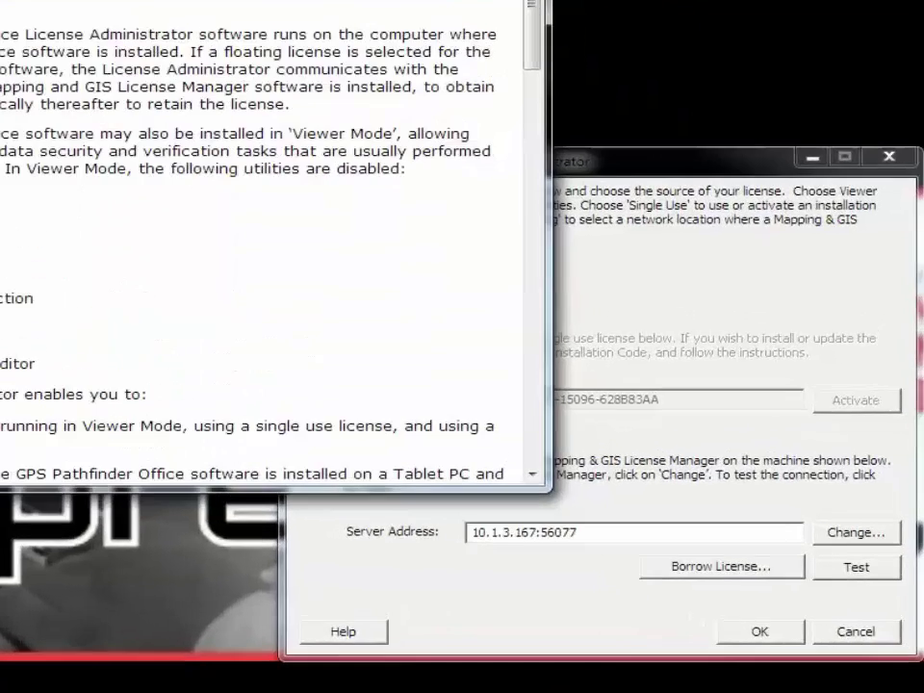
click(667, 13)
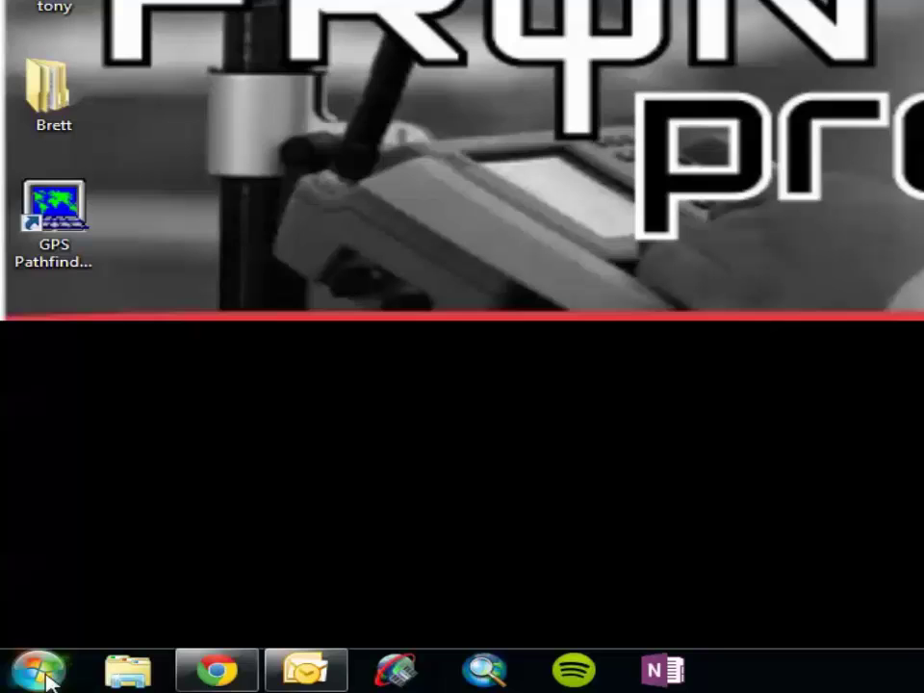
Launch GPS Pathfinder Office from Start > All Programs > Trimble > GPS Pathfinder Office.
click(44, 676)
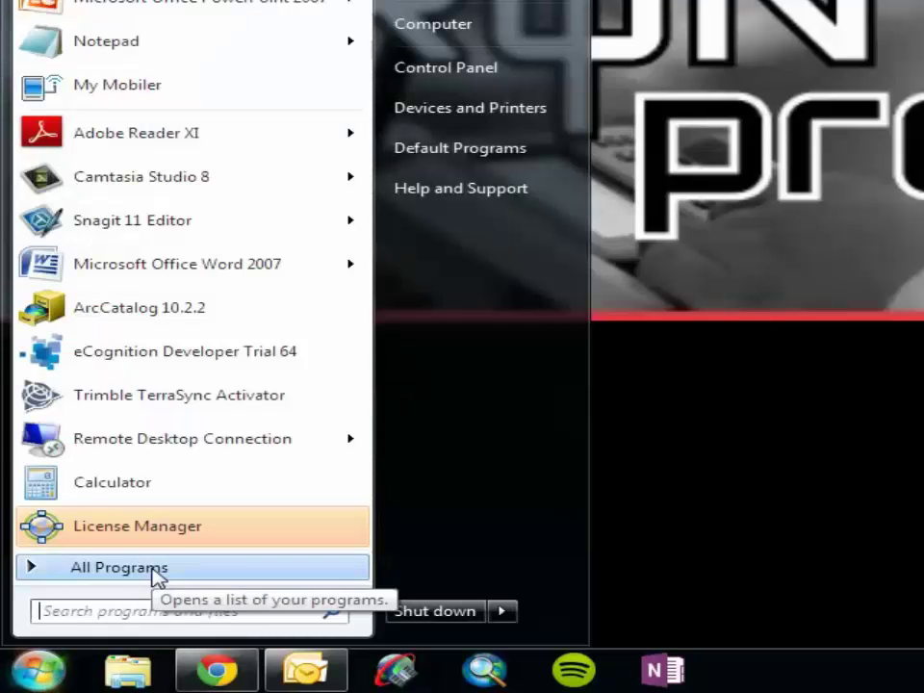
click(152, 577)
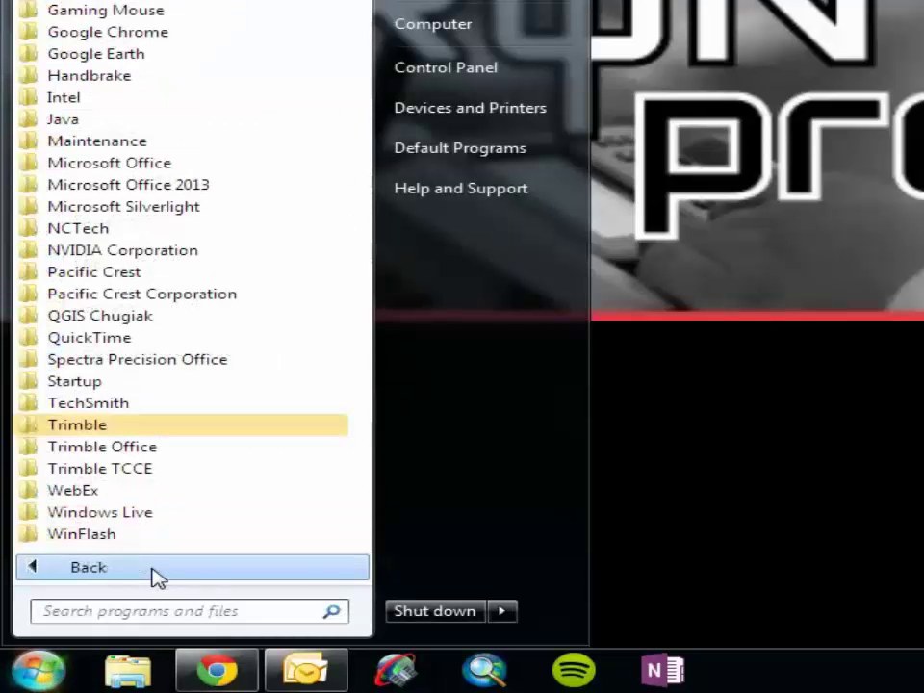
click(113, 428)
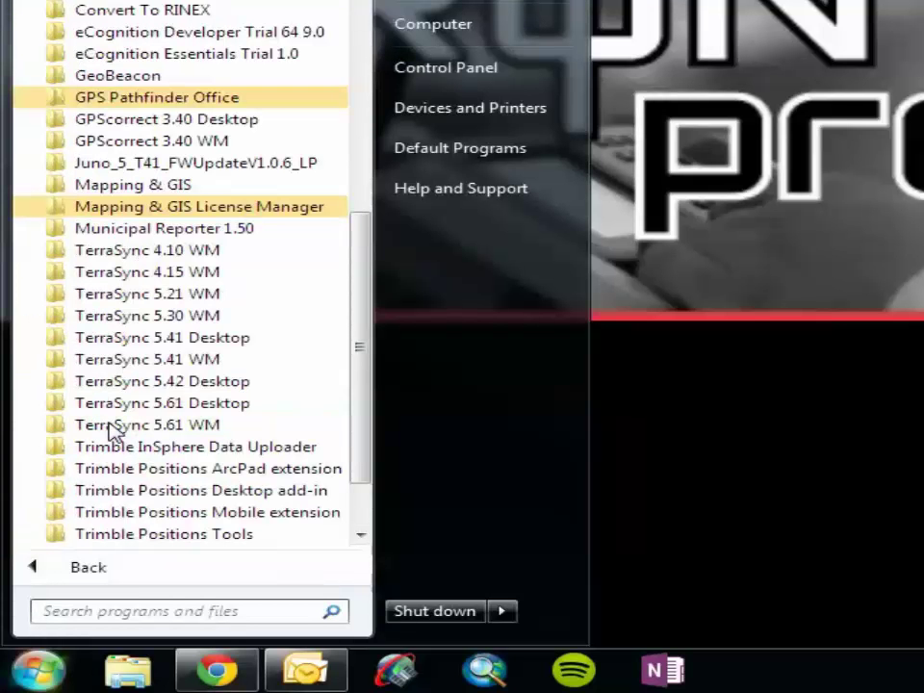
click(164, 101)
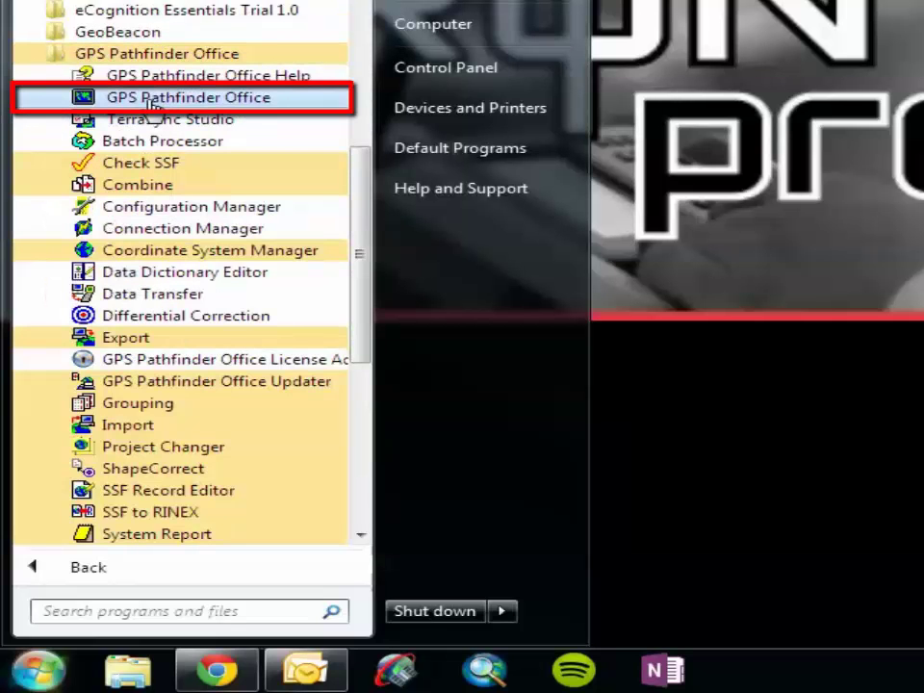
click(151, 99)
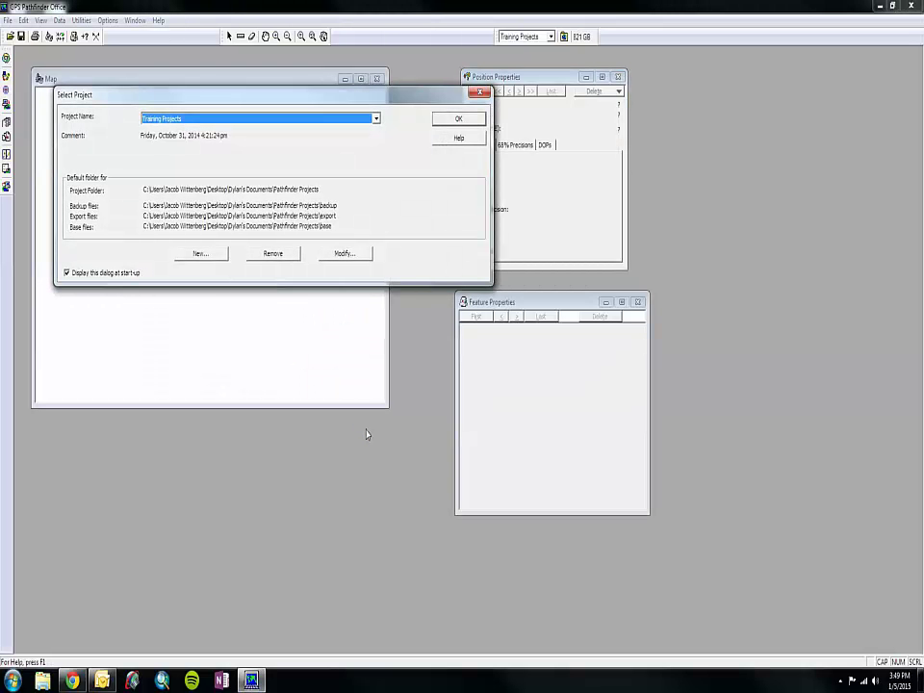
Open Training Projects and verify in About that version 5.60 runs on a Normal Floating license.
click(459, 126)
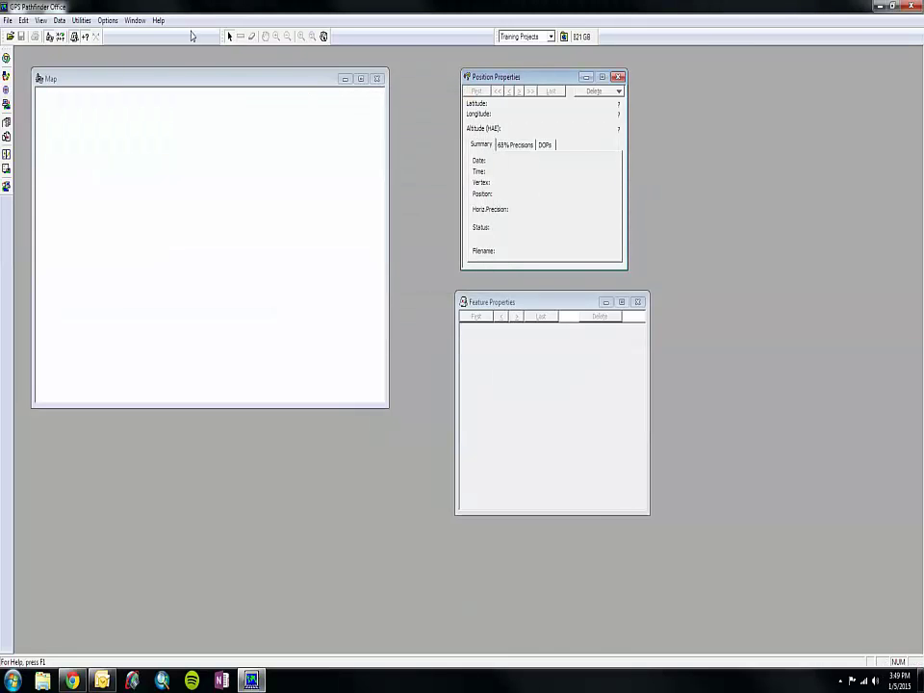
click(136, 20)
mouse_move(157, 23)
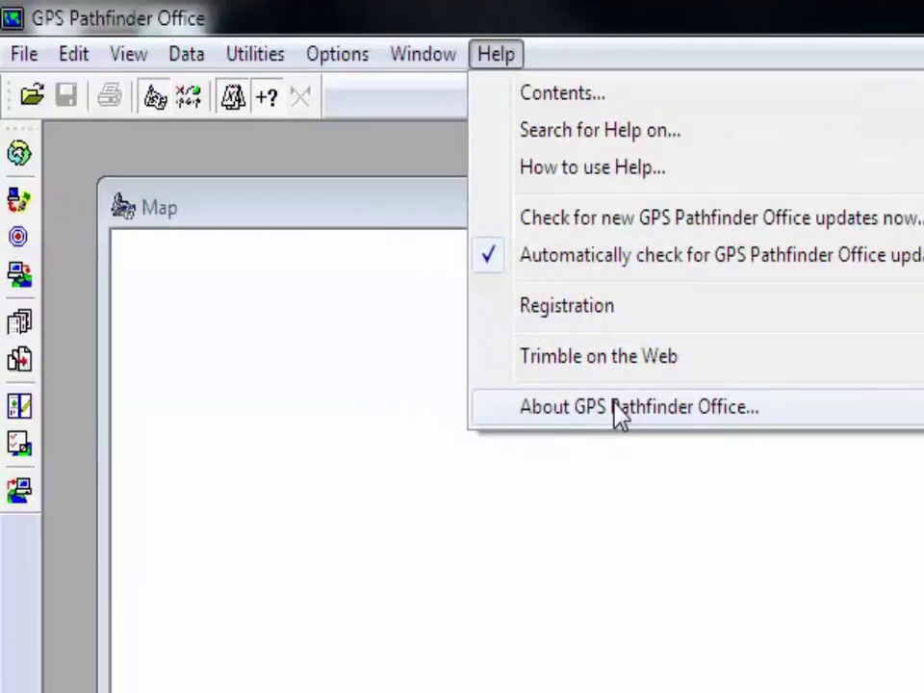
click(617, 409)
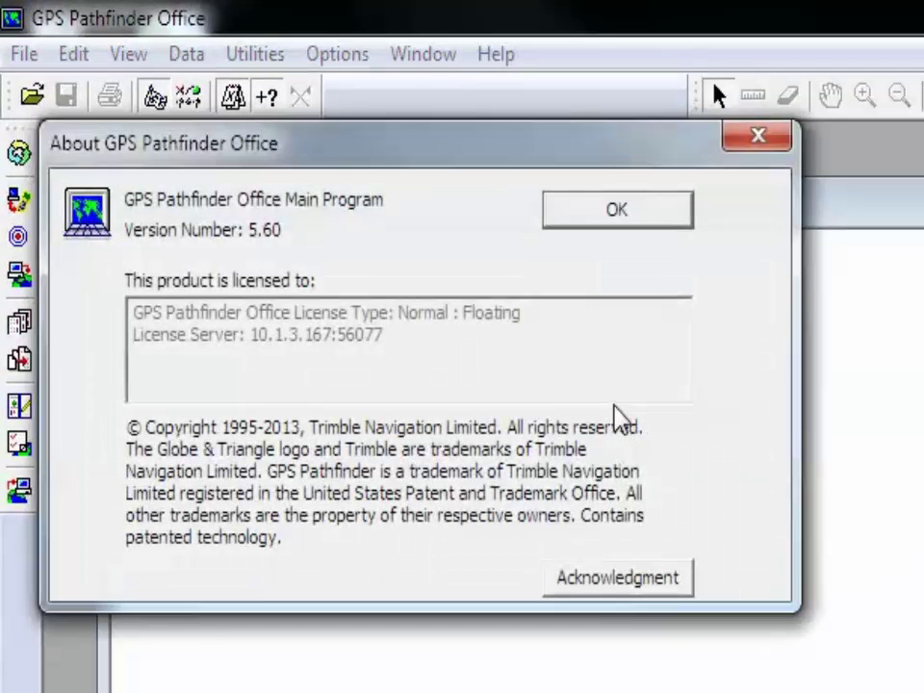
click(622, 216)
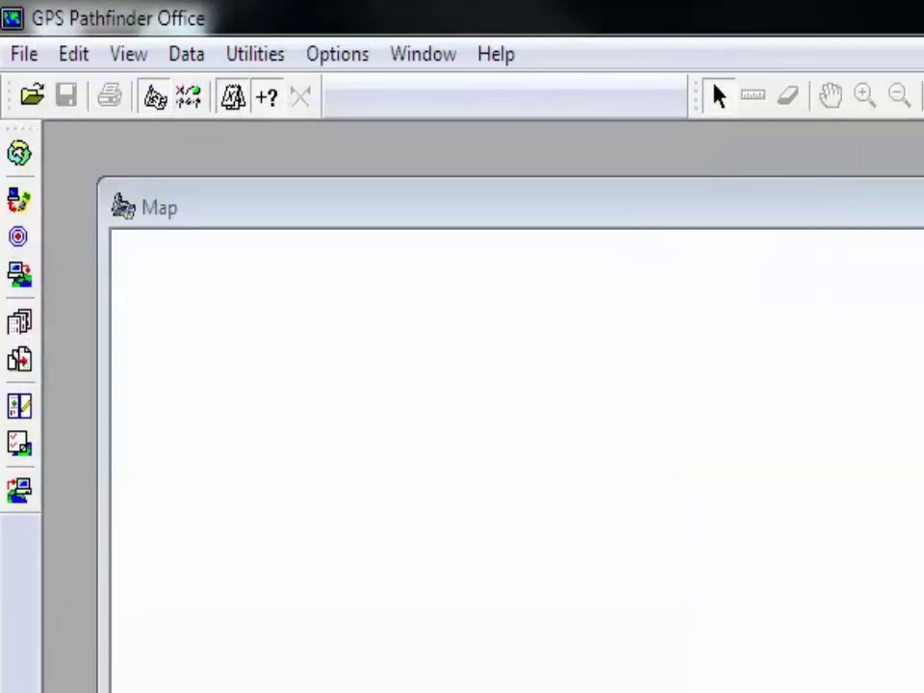